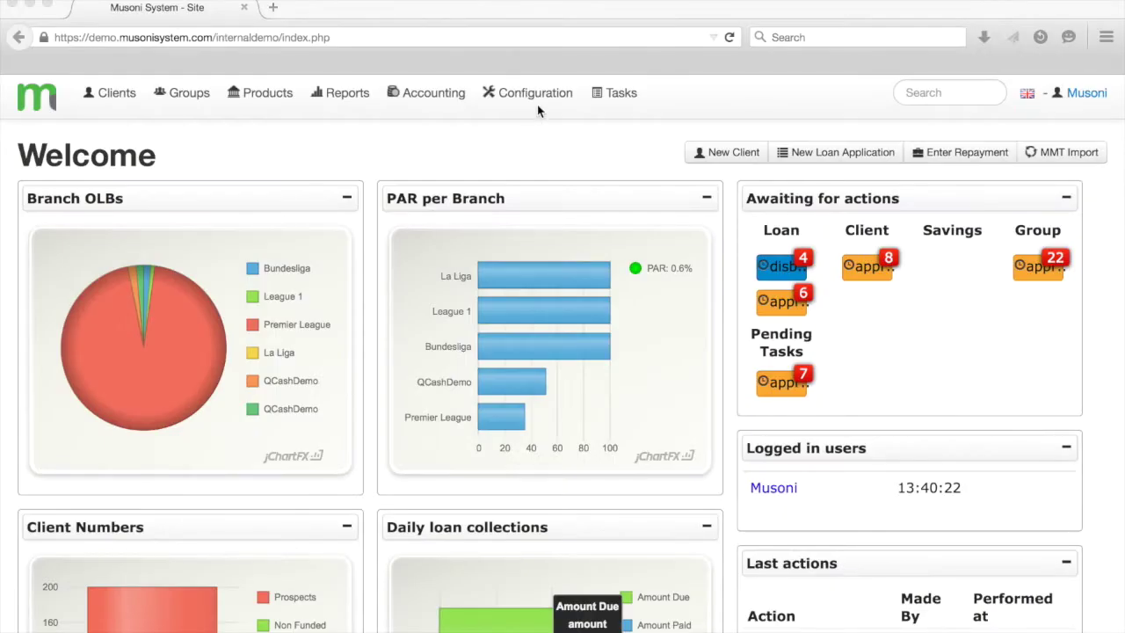
Start creating a new loan product from the product configuration's loan products list.
{"action": "left_click", "coordinate": [542, 95]}
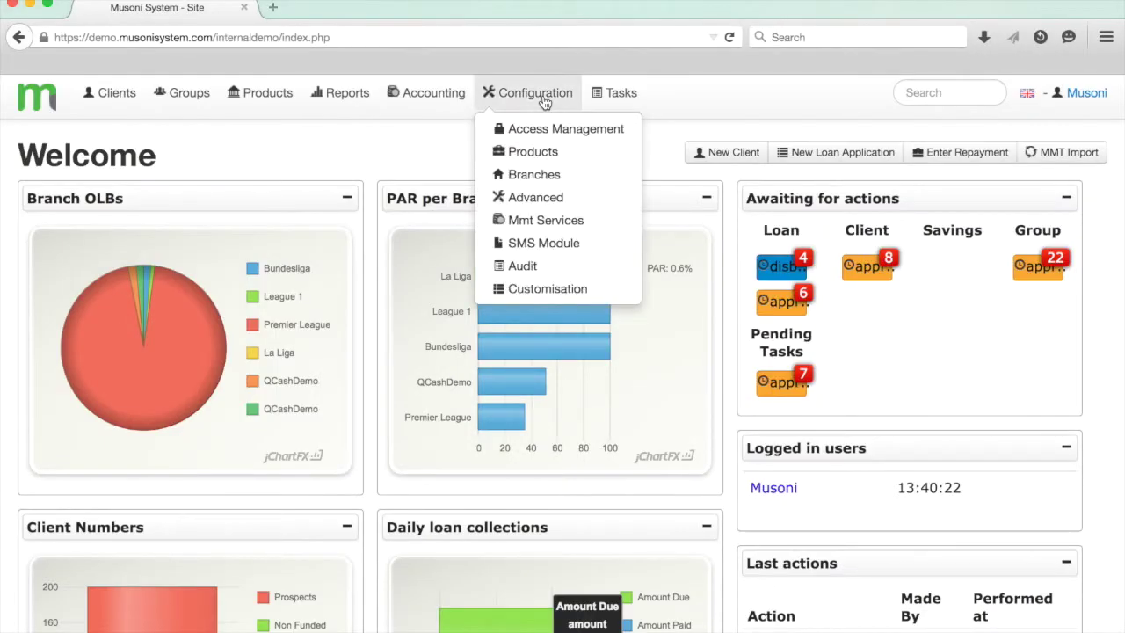
{"action": "left_click", "coordinate": [546, 153]}
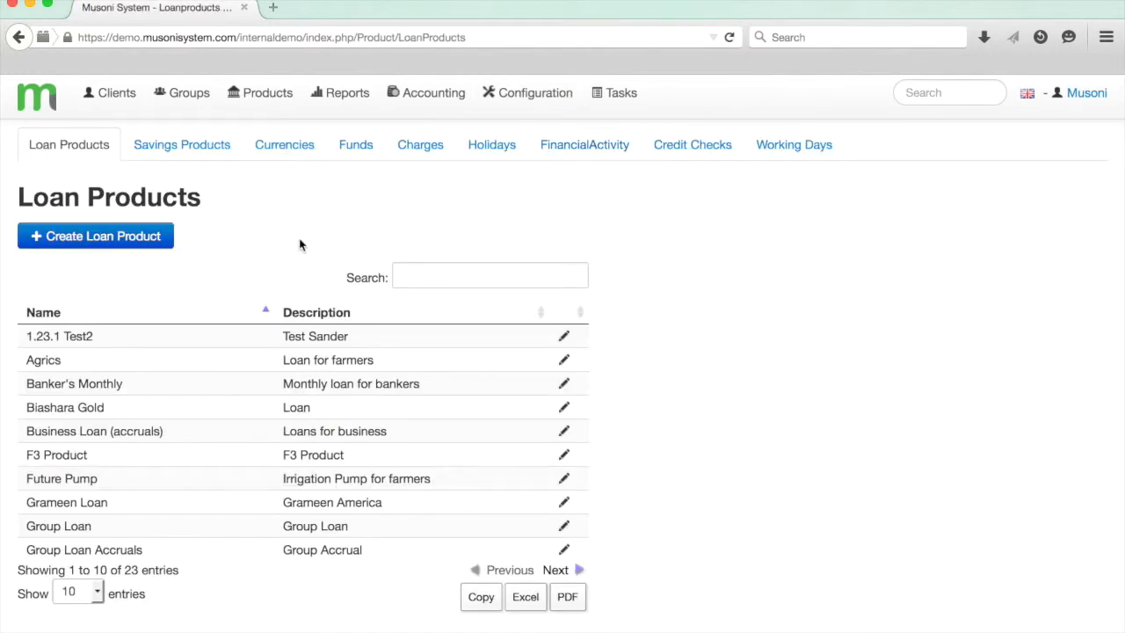
{"action": "left_click", "coordinate": [127, 240]}
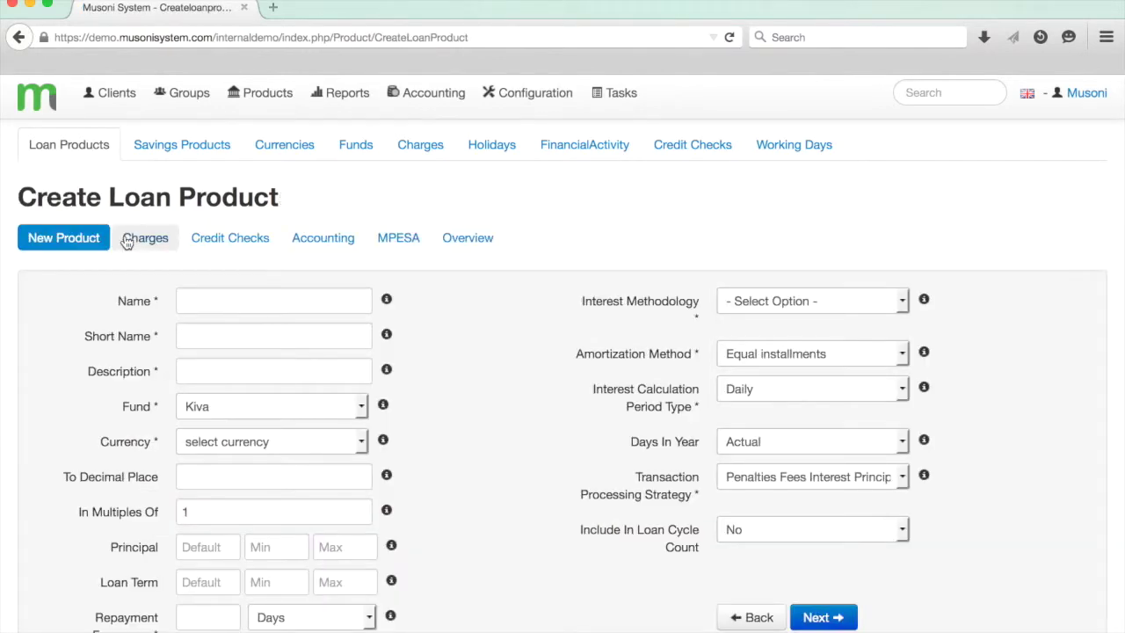
Name the loan product "Super Loan", with short name "SL" and description "Best Loan for Business".
{"action": "left_click", "coordinate": [215, 297]}
{"action": "type", "text": "Super Loan"}
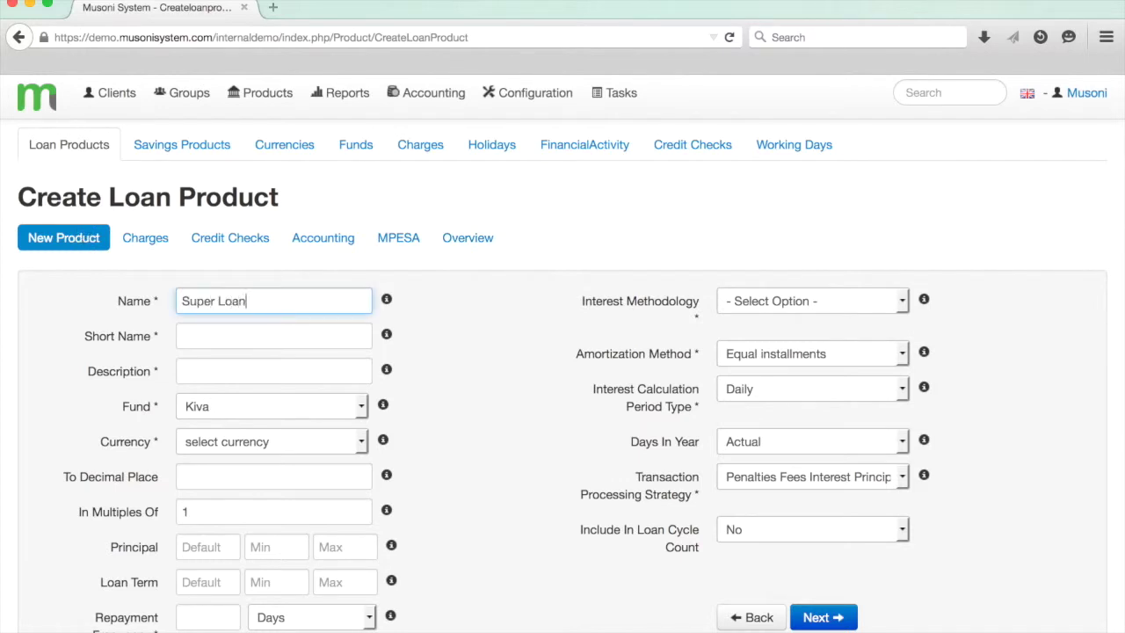
{"action": "key", "text": "Tab"}
{"action": "type", "text": "SL"}
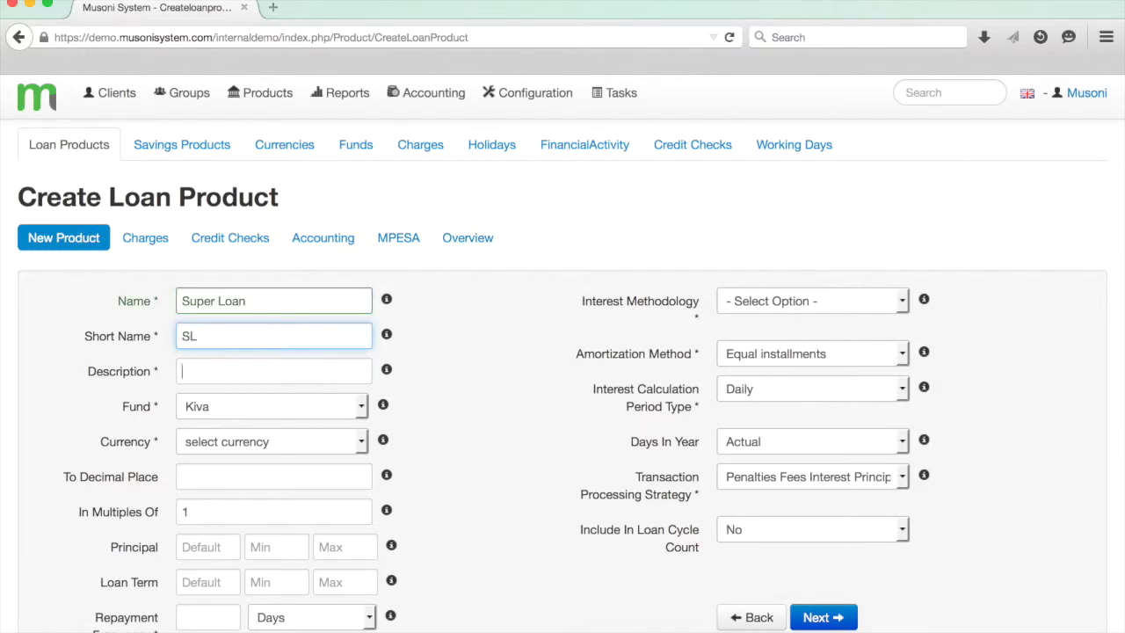
{"action": "type", "text": "Best"}
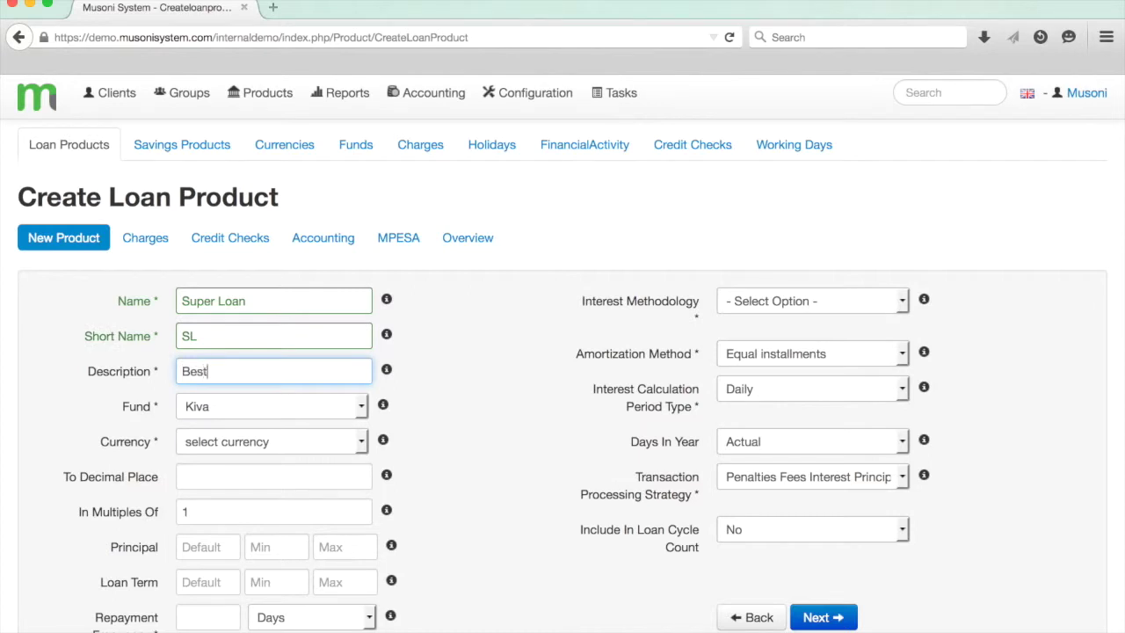
{"action": "type", "text": " Loan for Business"}
Choose Kiva as the fund and Kenyan Shilling (KSh) as the currency.
{"action": "left_click", "coordinate": [214, 411]}
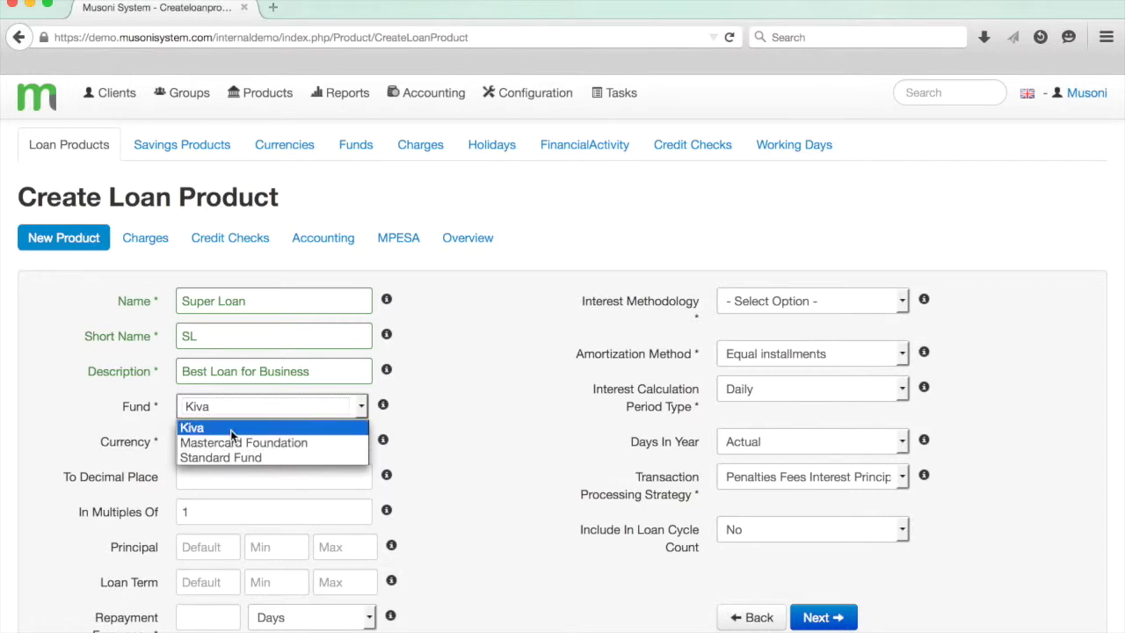
{"action": "left_click", "coordinate": [230, 429]}
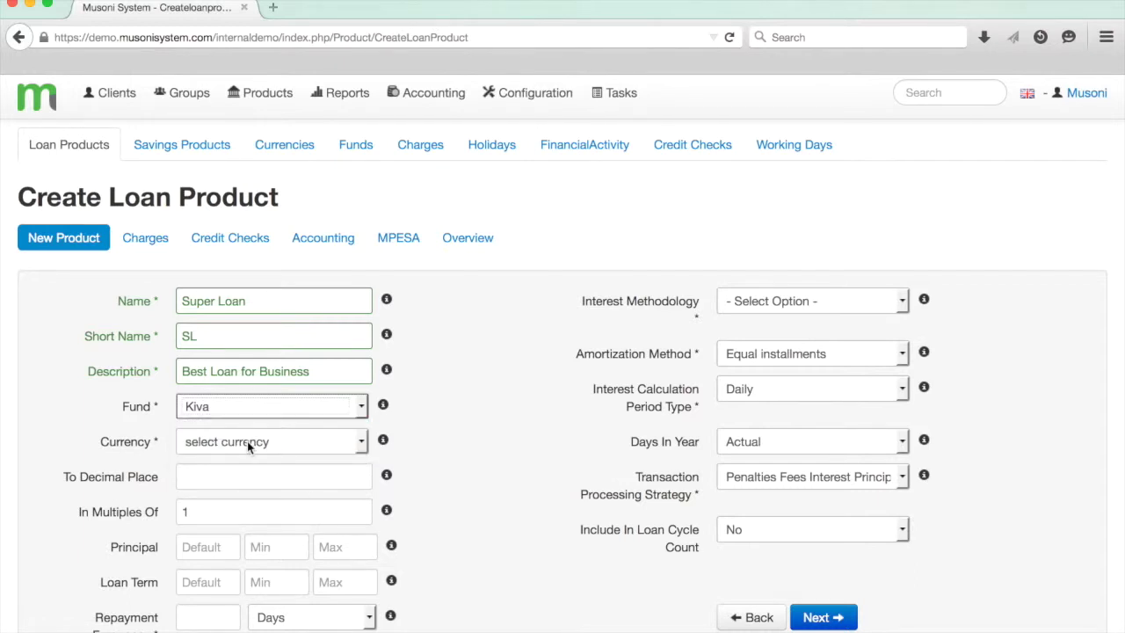
{"action": "left_click", "coordinate": [247, 441]}
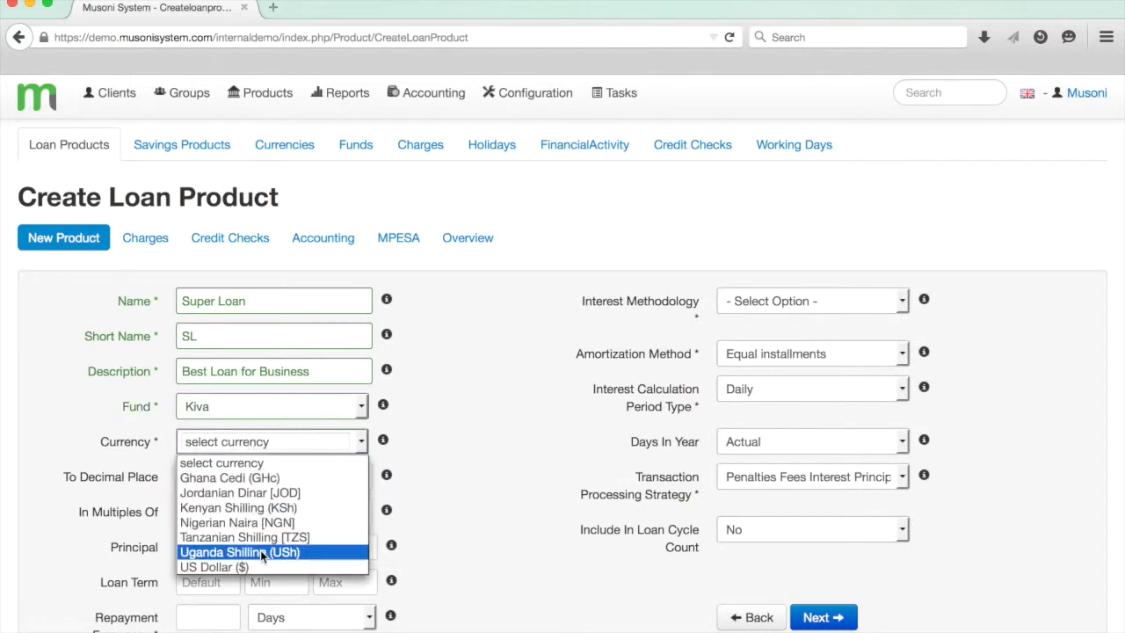
{"action": "key", "text": "Escape"}
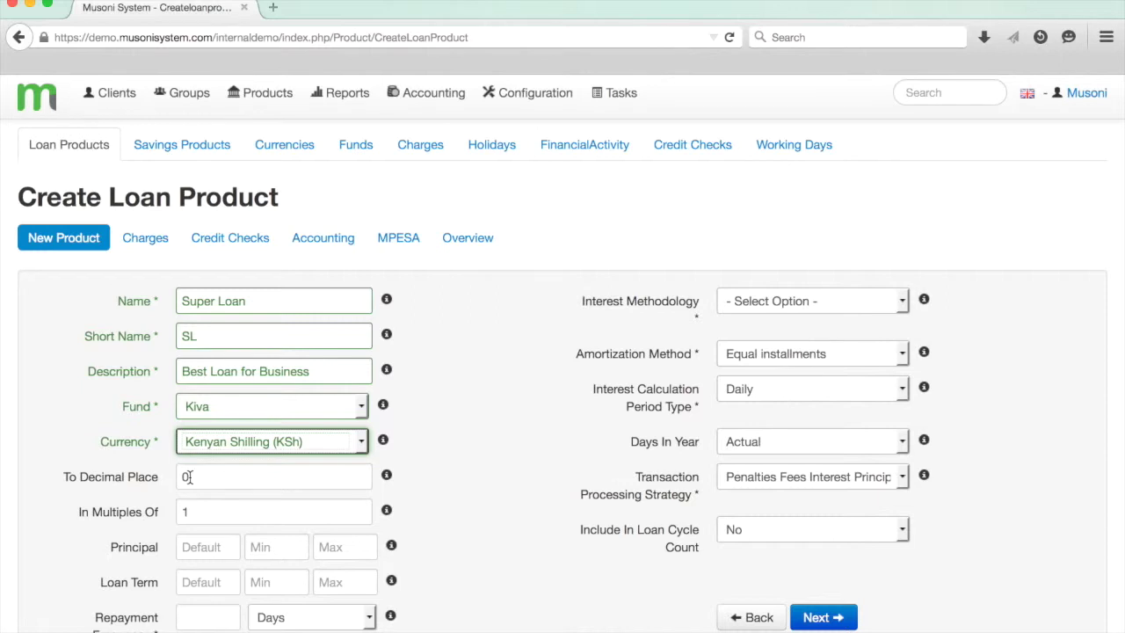
Set the loan product's To Decimal Place value to 1.
{"action": "key", "text": "Tab"}
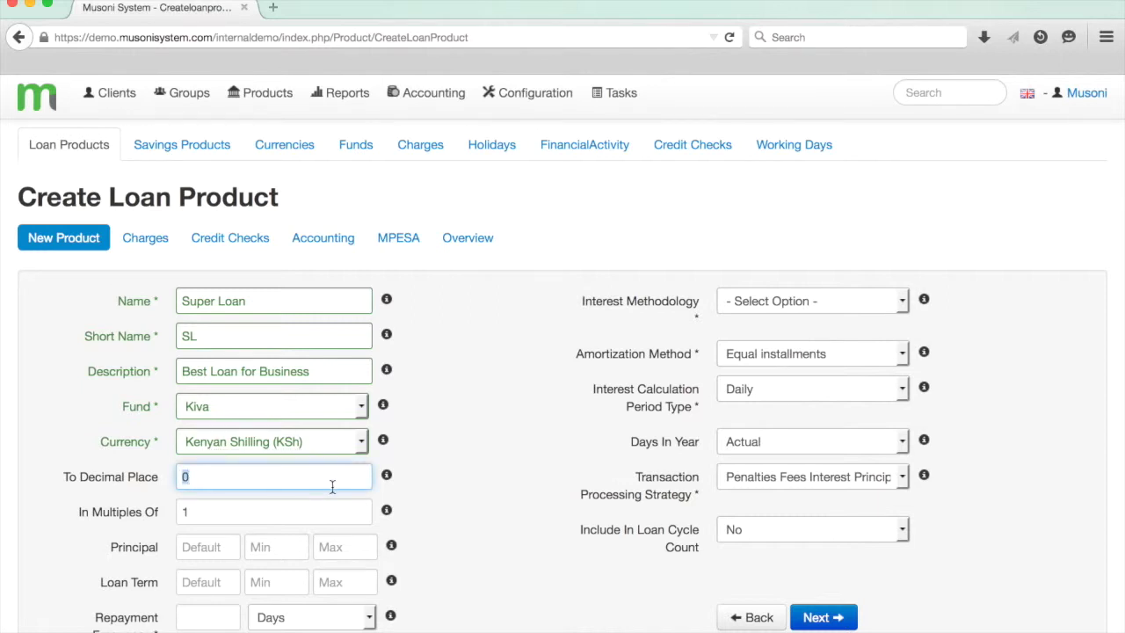
{"action": "type", "text": "2"}
{"action": "left_click", "coordinate": [466, 486]}
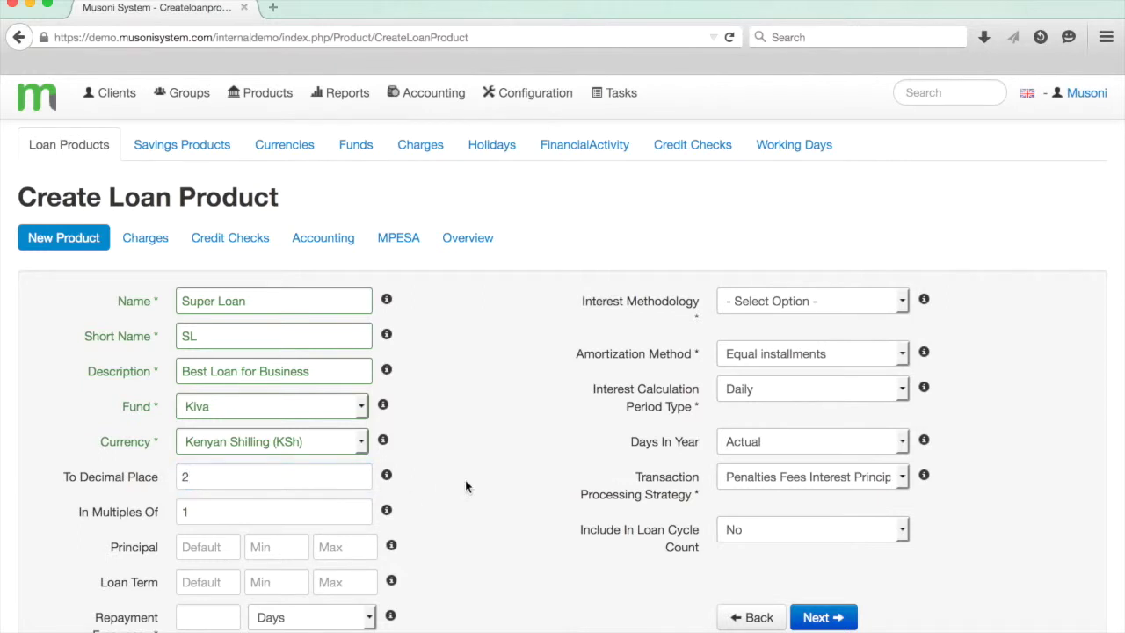
{"action": "double_click", "coordinate": [262, 477]}
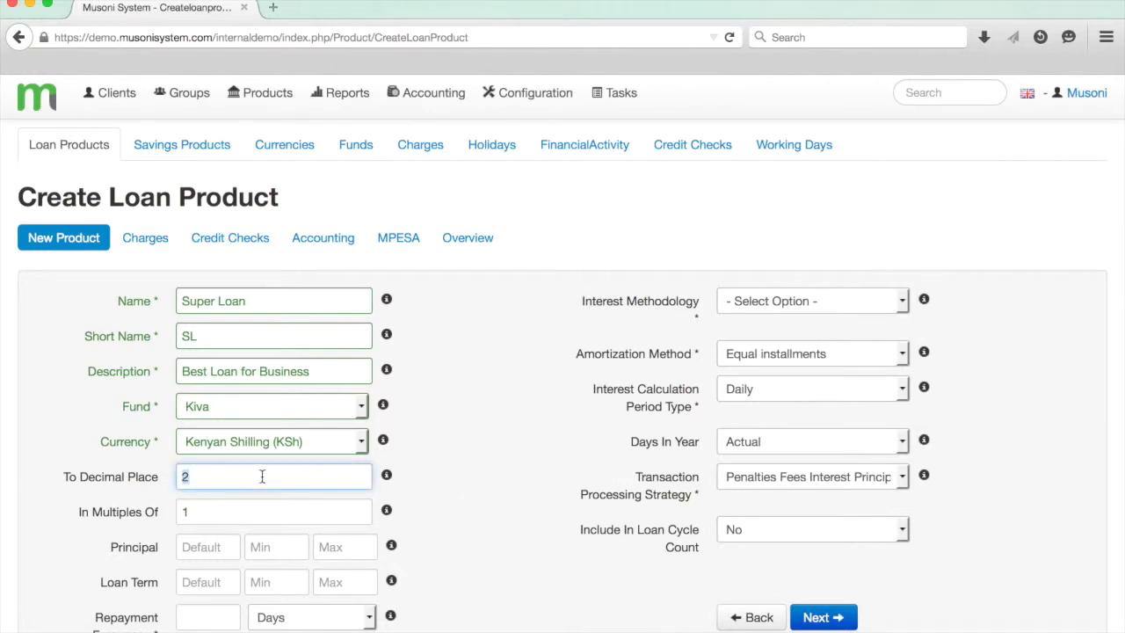
{"action": "type", "text": "1"}
Try 1000 as the In Multiples Of value and set it back to 1.
{"action": "left_click", "coordinate": [237, 512]}
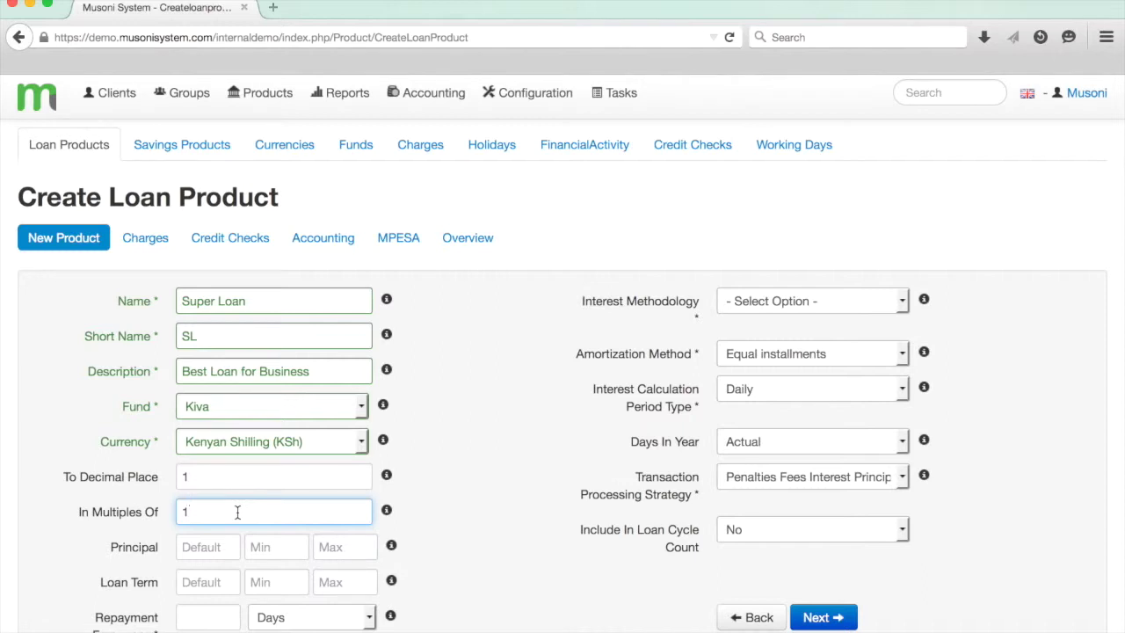
{"action": "type", "text": "000"}
{"action": "double_click", "coordinate": [272, 518]}
{"action": "type", "text": "1"}
{"action": "left_click", "coordinate": [261, 531]}
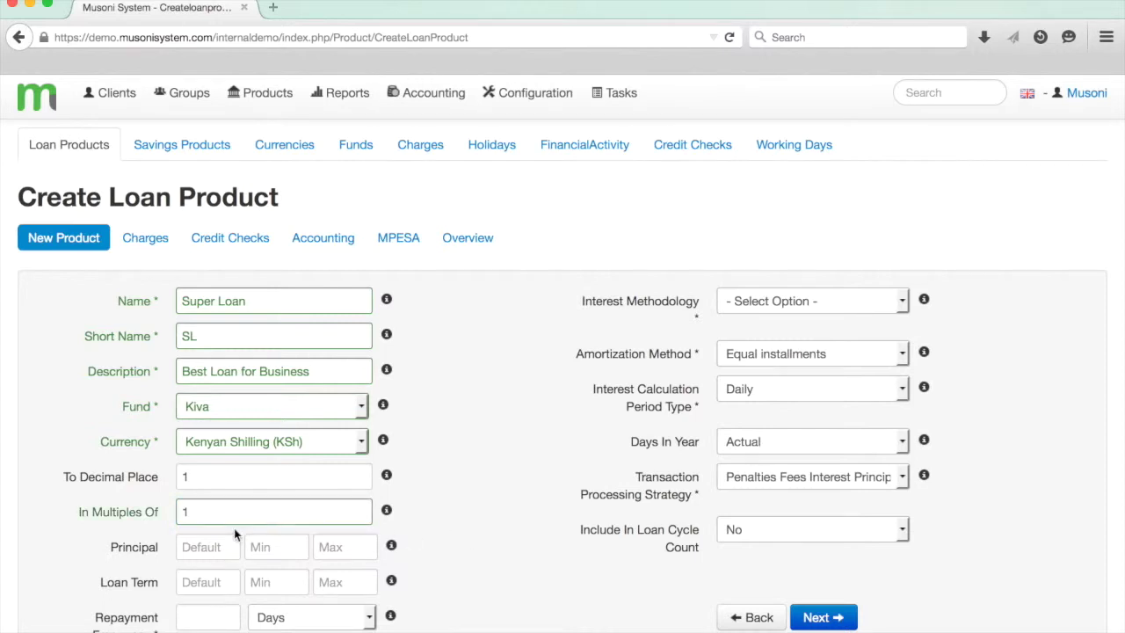
Set the principal to a default of 5,000, a minimum of 5,000 and a maximum of 500,000.
{"action": "scroll", "coordinate": [233, 528], "scroll_direction": "down", "scroll_amount": 1}
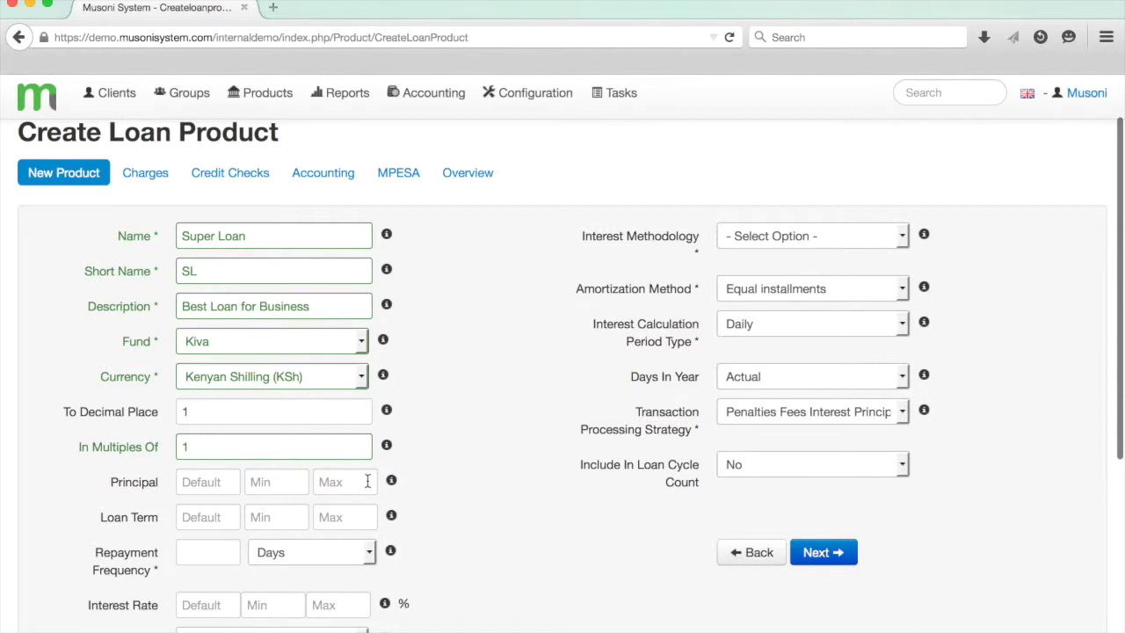
{"action": "left_click", "coordinate": [296, 484]}
{"action": "type", "text": "500.000"}
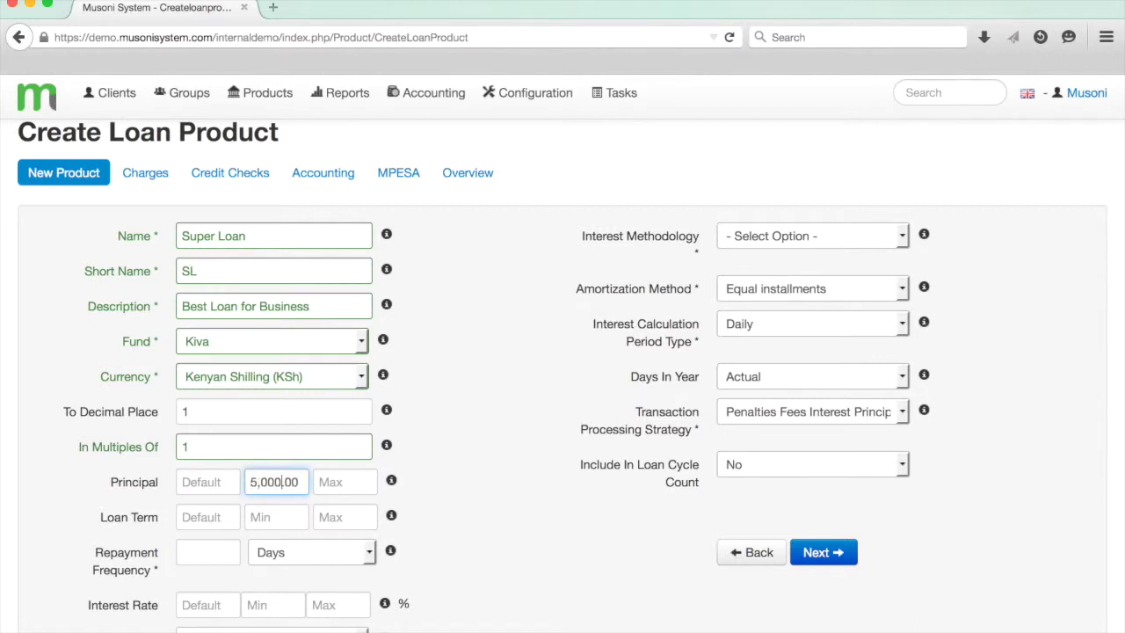
{"action": "key", "text": "Tab"}
{"action": "type", "text": "50.00"}
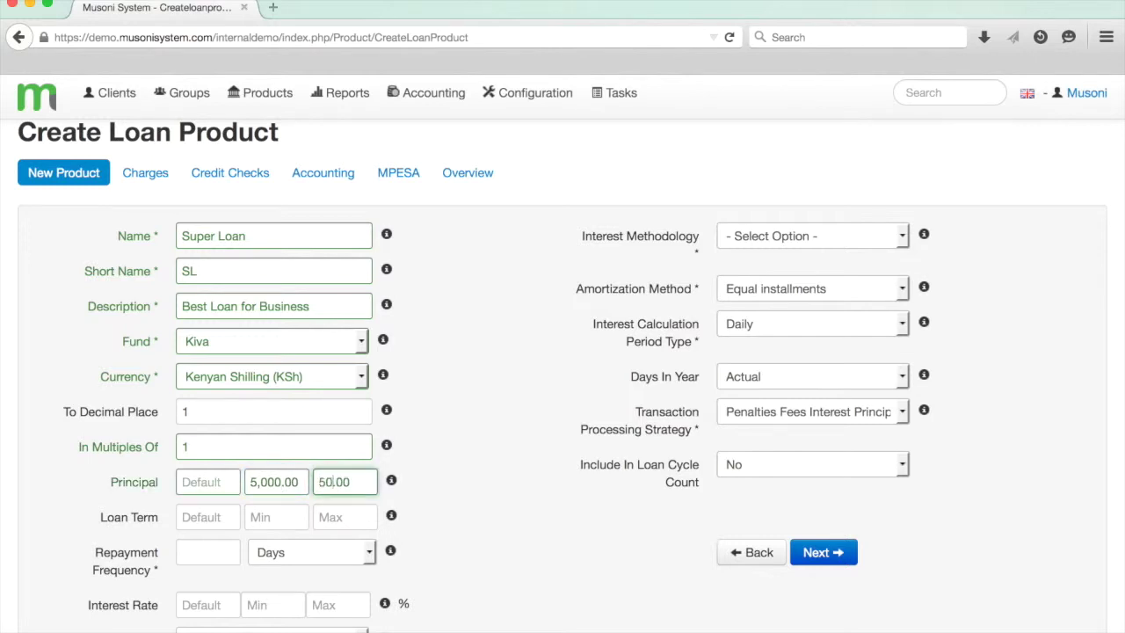
{"action": "key", "text": "Left"}
{"action": "key", "text": "Left"}
{"action": "key", "text": "Left"}
{"action": "type", "text": "00,00"}
{"action": "left_click", "coordinate": [456, 528]}
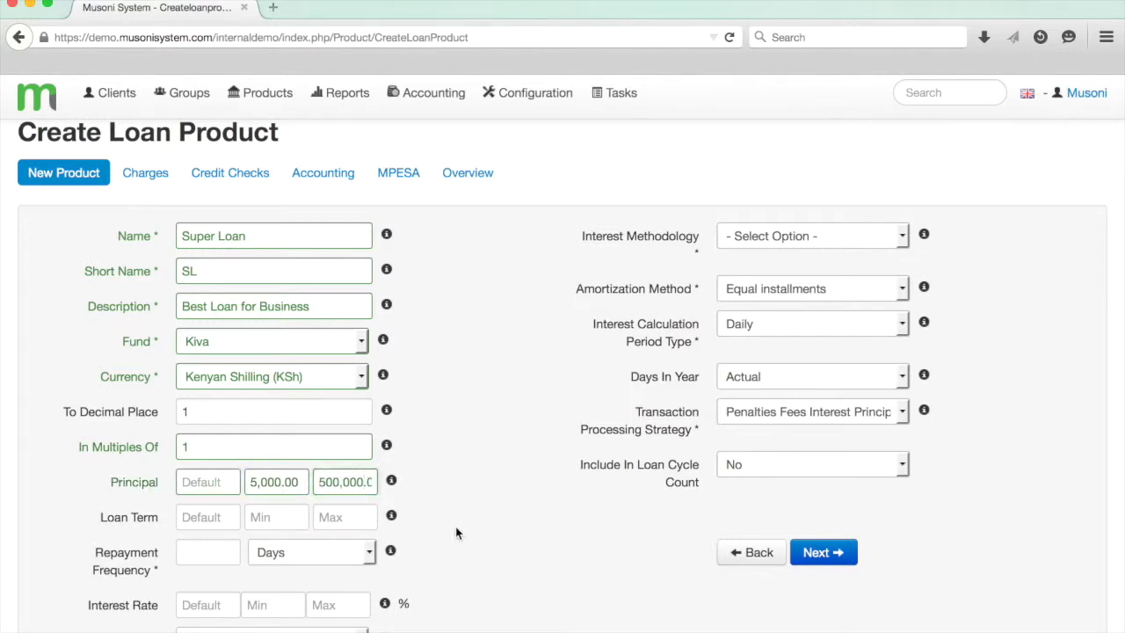
{"action": "left_click", "coordinate": [200, 481]}
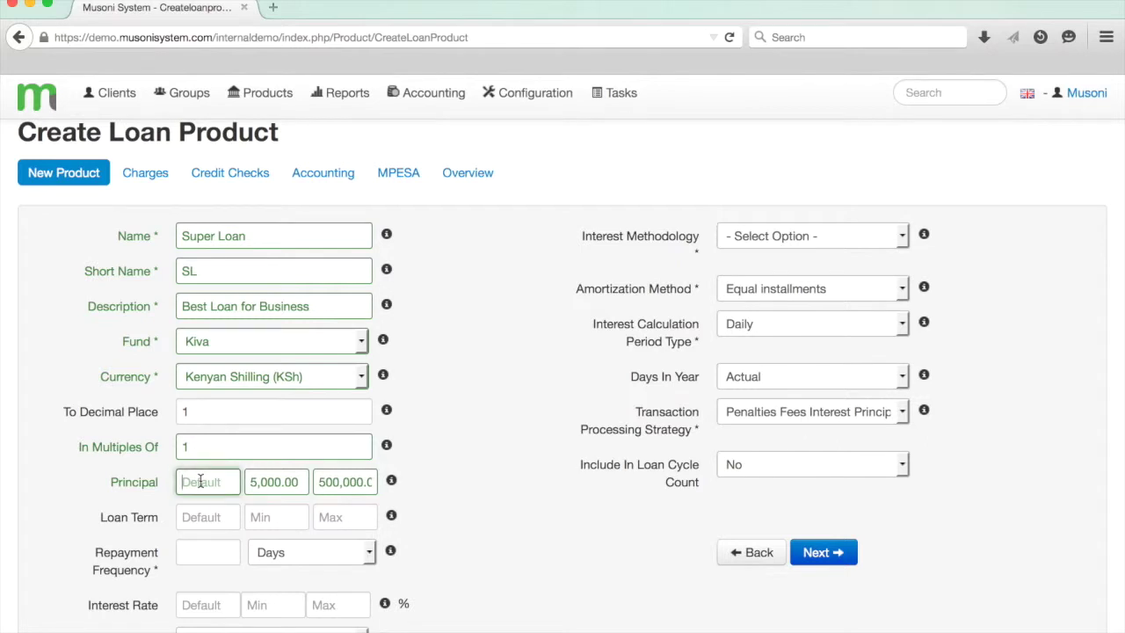
{"action": "type", "text": "5000"}
{"action": "left_click", "coordinate": [459, 489]}
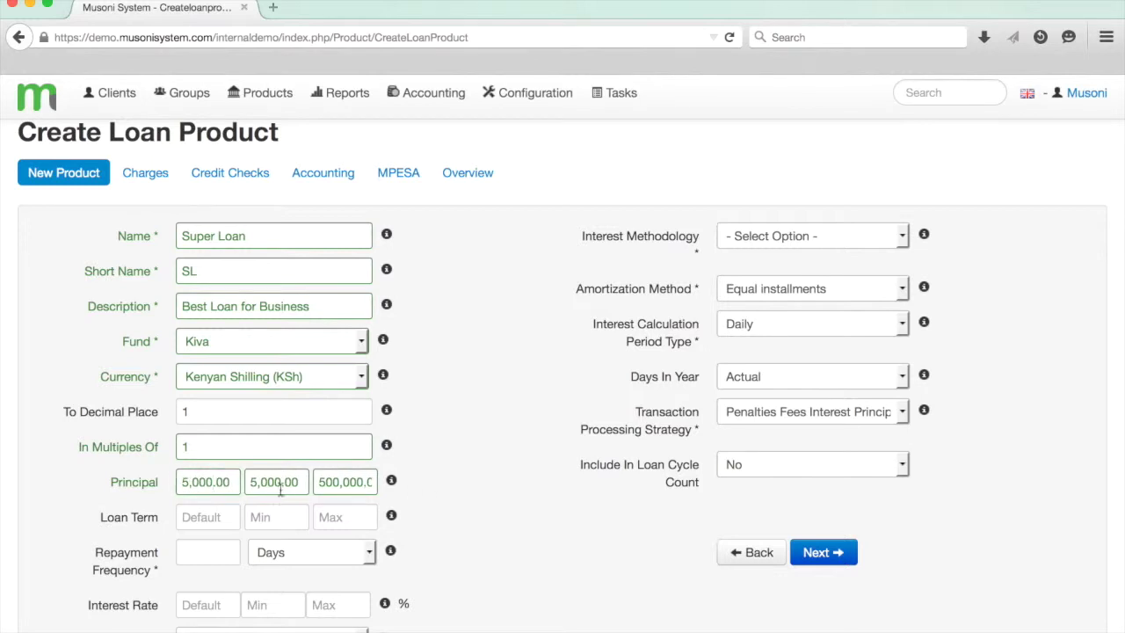
Set the repayment frequency to 1 with Weeks as the unit.
{"action": "left_click", "coordinate": [221, 550]}
{"action": "type", "text": "1"}
{"action": "left_click", "coordinate": [268, 552]}
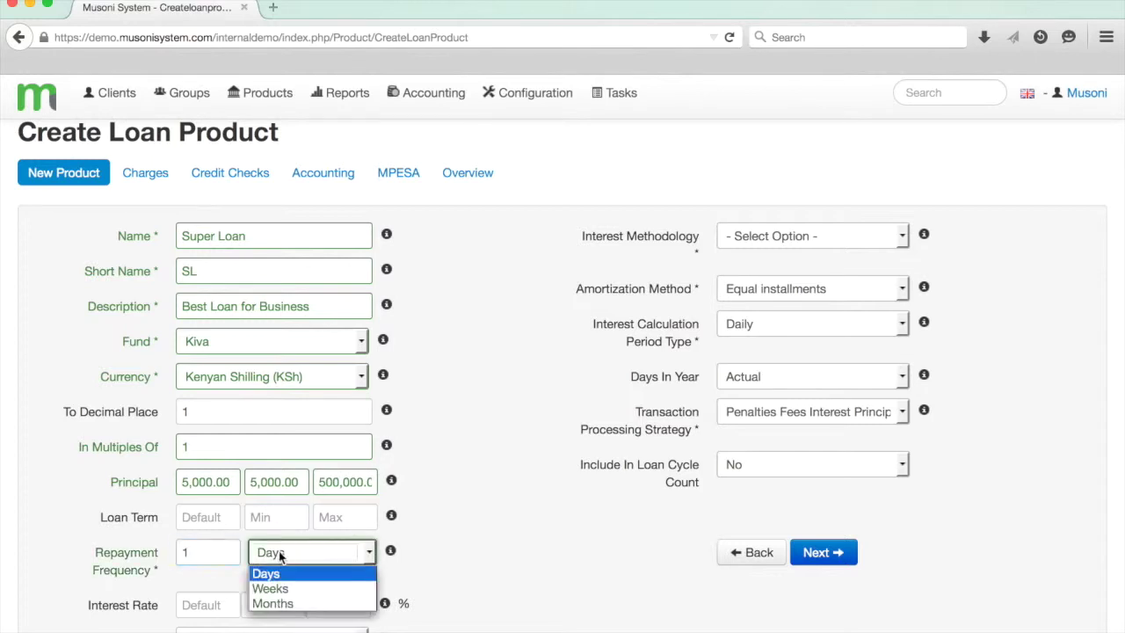
{"action": "left_click", "coordinate": [286, 587]}
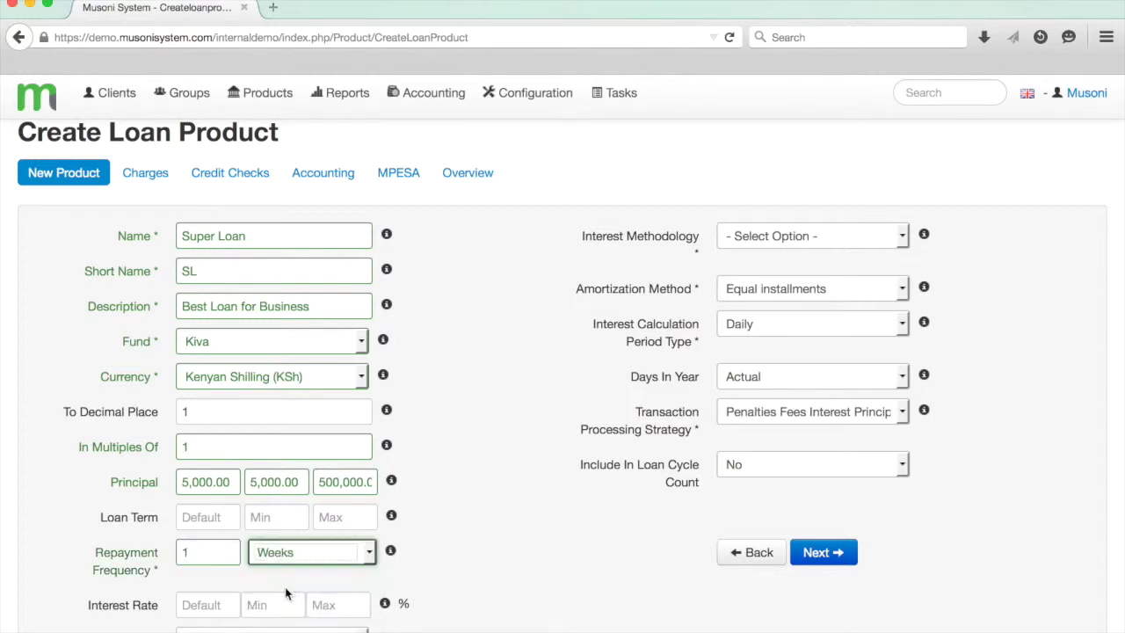
Set the loan term to a default of 12, a minimum of 12 and a maximum of 52.
{"action": "left_click", "coordinate": [202, 518]}
{"action": "type", "text": "12"}
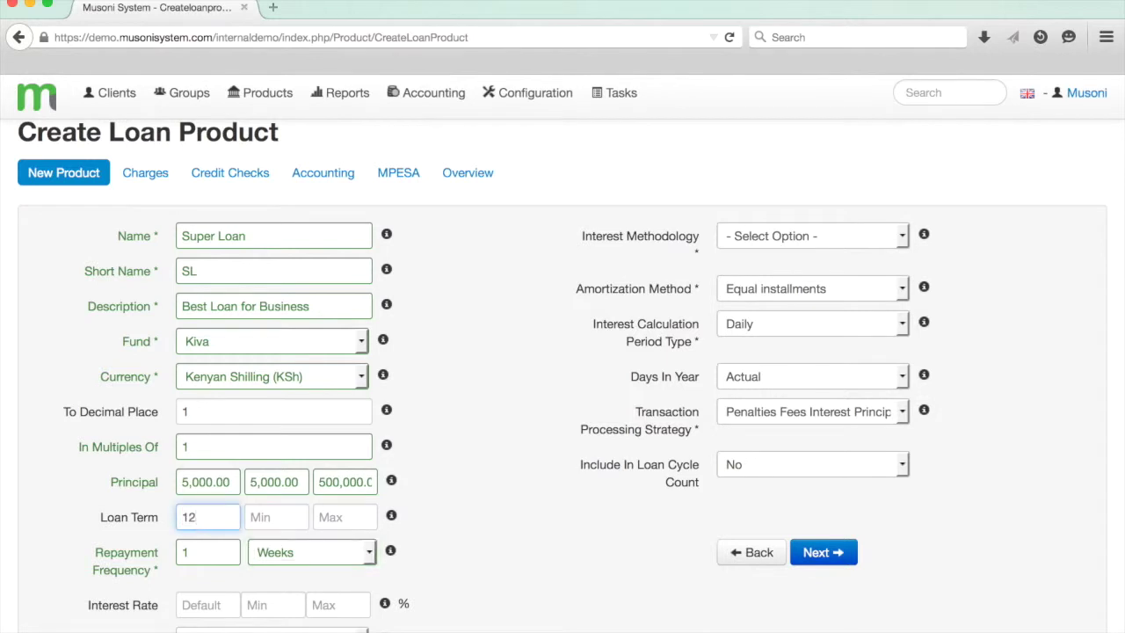
{"action": "type", "text": "12"}
{"action": "key", "text": "Tab"}
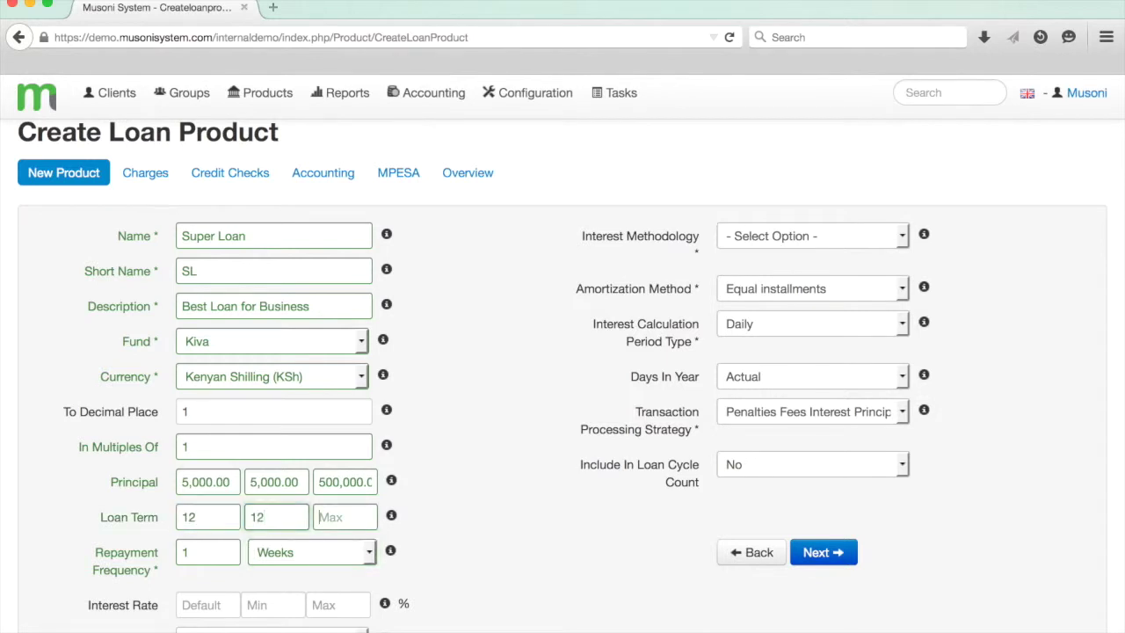
{"action": "type", "text": "52"}
{"action": "left_click", "coordinate": [420, 540]}
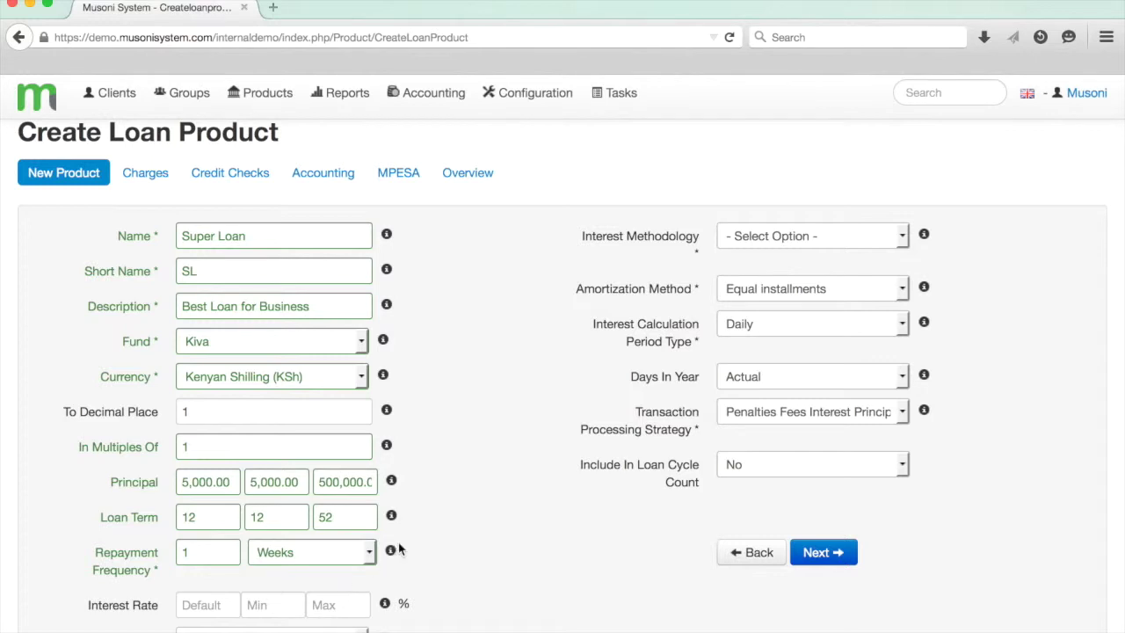
{"action": "mouse_move", "coordinate": [391, 516]}
Set the interest rate to a default of 15%, minimum 15% and maximum 18%, applied per year.
{"action": "scroll", "coordinate": [391, 514], "scroll_direction": "down", "scroll_amount": 3}
{"action": "left_click", "coordinate": [268, 497]}
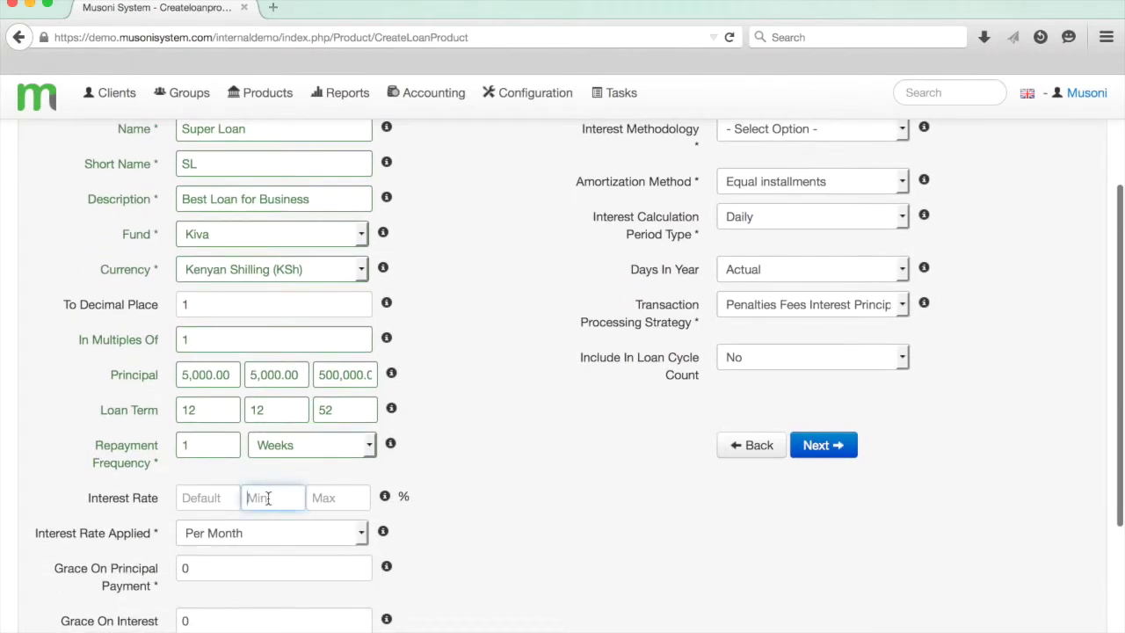
{"action": "type", "text": "15"}
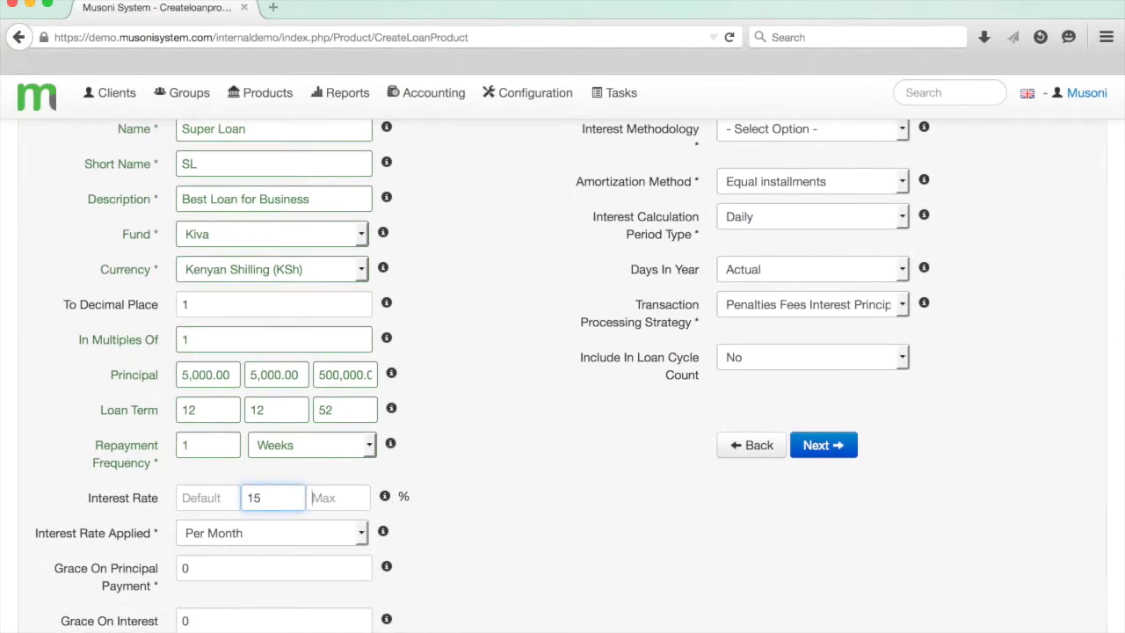
{"action": "key", "text": "Tab"}
{"action": "type", "text": "18"}
{"action": "left_click", "coordinate": [197, 497]}
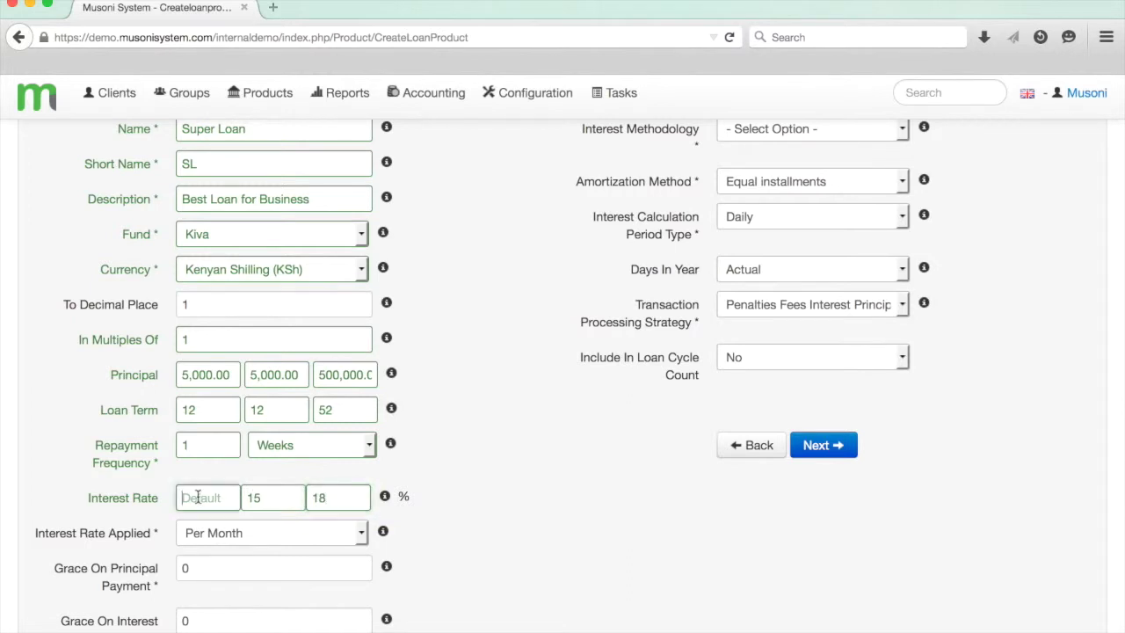
{"action": "type", "text": "15"}
{"action": "left_click", "coordinate": [245, 533]}
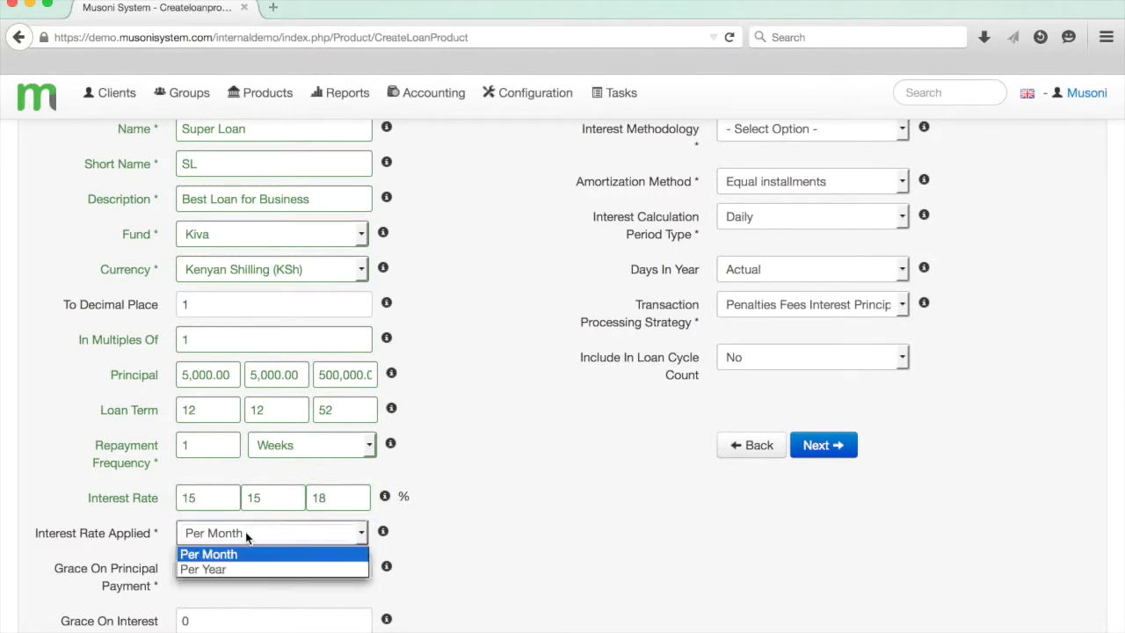
{"action": "left_click", "coordinate": [238, 568]}
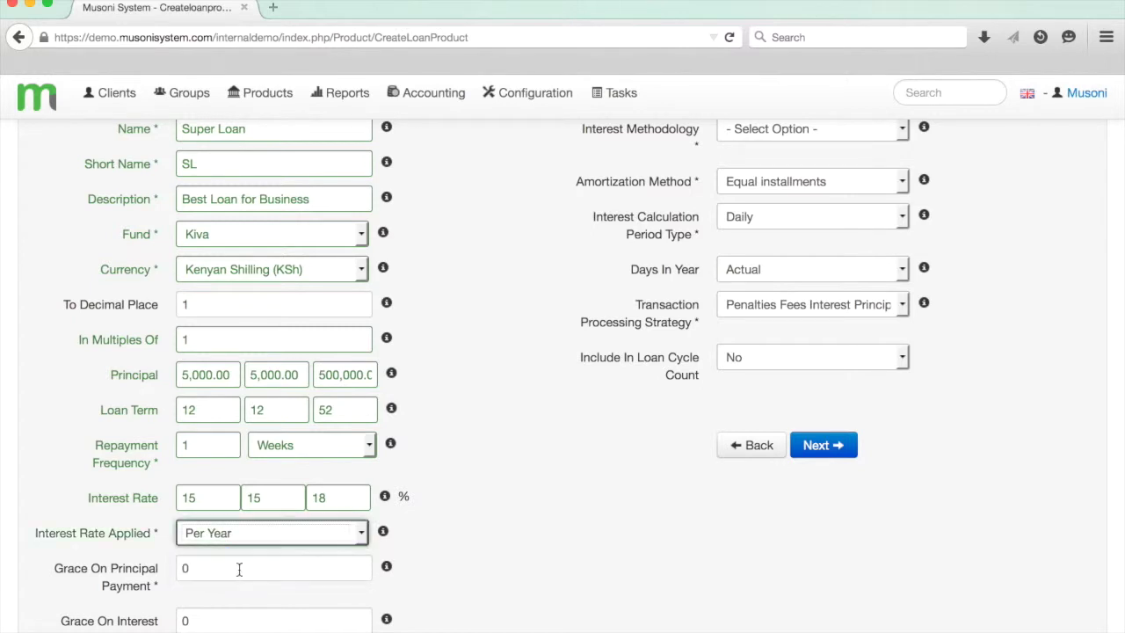
Set the grace on principal payment to 1 and the grace on interest payment to 1.
{"action": "scroll", "coordinate": [239, 570], "scroll_direction": "down", "scroll_amount": 3}
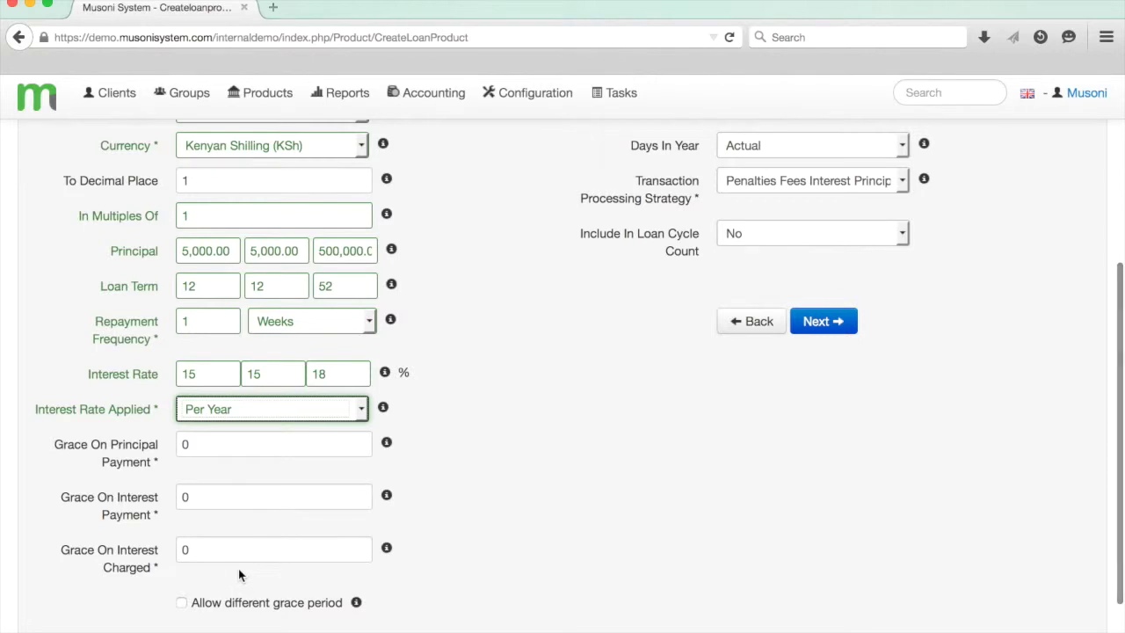
{"action": "left_click", "coordinate": [180, 445]}
{"action": "key", "text": "BackSpace"}
{"action": "type", "text": "1"}
{"action": "left_click", "coordinate": [175, 499]}
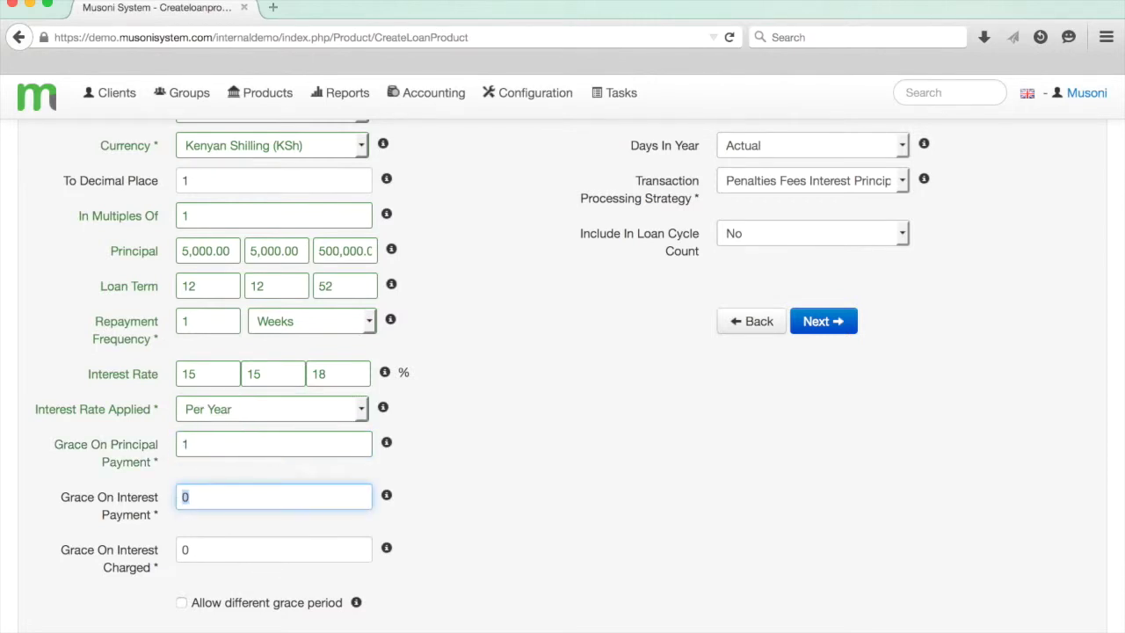
{"action": "key", "text": "BackSpace"}
{"action": "type", "text": "1"}
{"action": "left_click", "coordinate": [223, 545]}
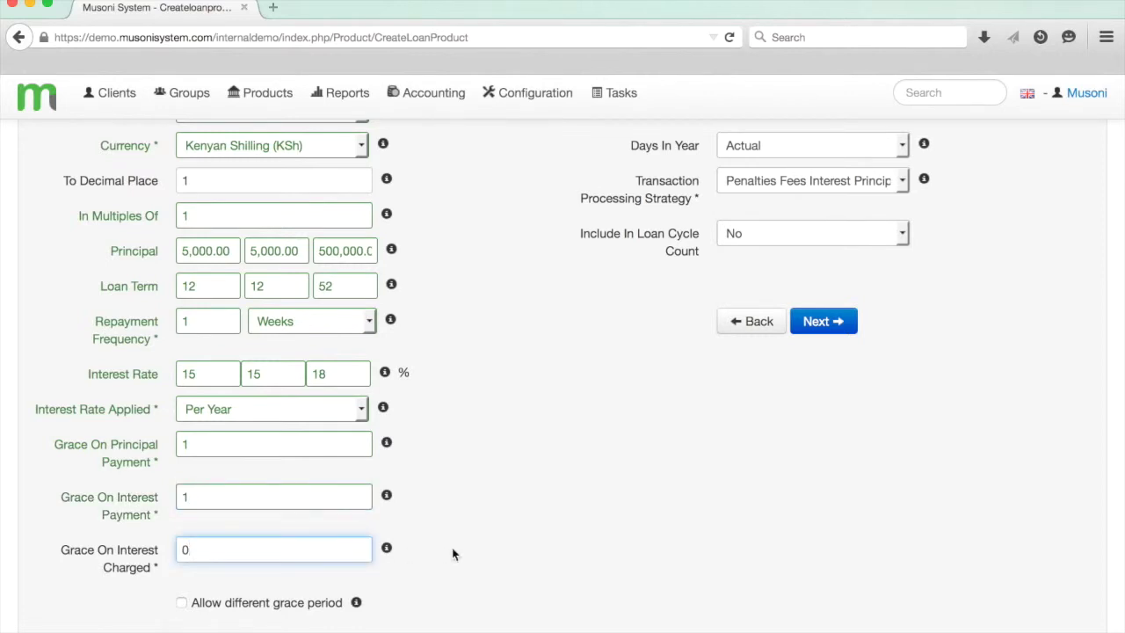
{"action": "left_click", "coordinate": [205, 446]}
{"action": "left_click", "coordinate": [205, 498]}
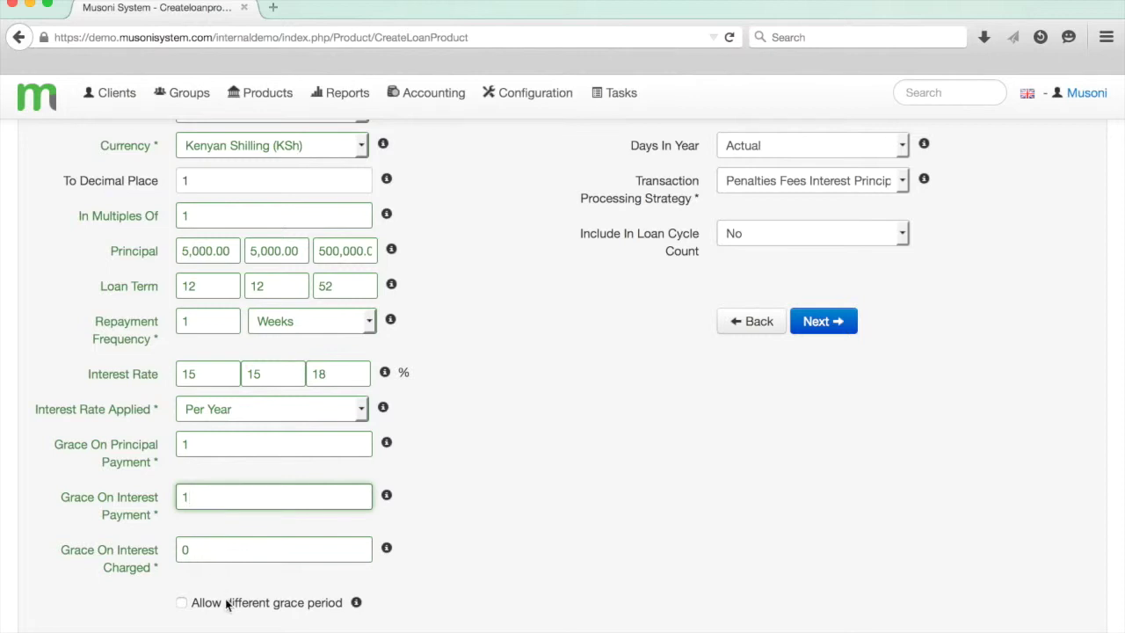
Enable the option to allow a different grace period, and clear it again.
{"action": "left_click", "coordinate": [181, 603]}
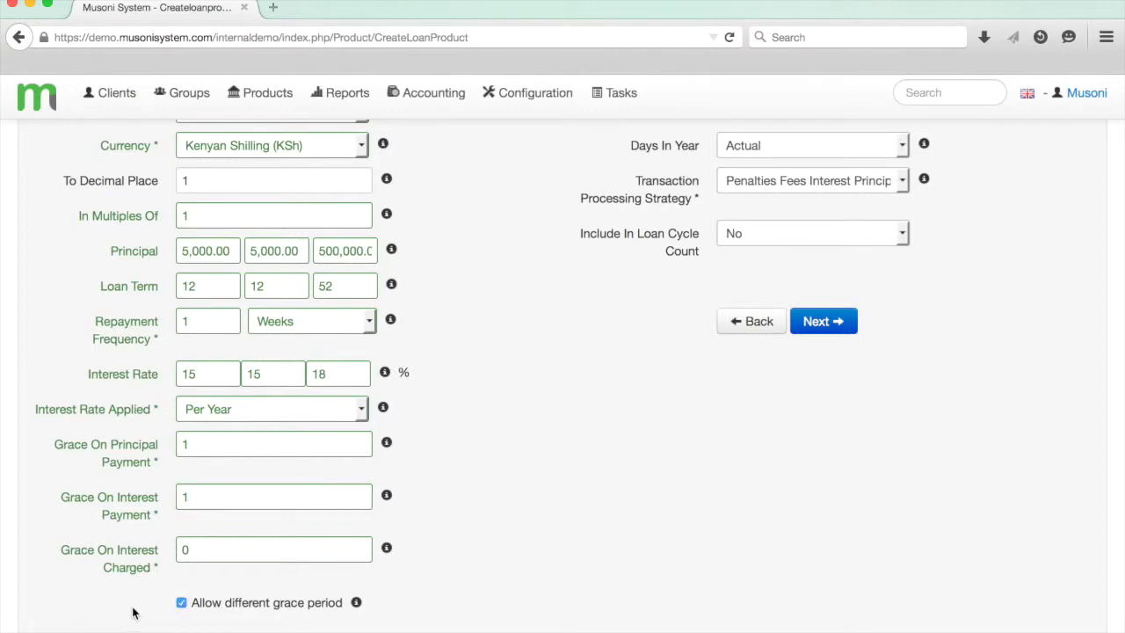
{"action": "left_click", "coordinate": [181, 602]}
Set the interest methodology to Declining balance and interest recalculation to Yes.
{"action": "scroll", "coordinate": [476, 494], "scroll_direction": "up", "scroll_amount": 5}
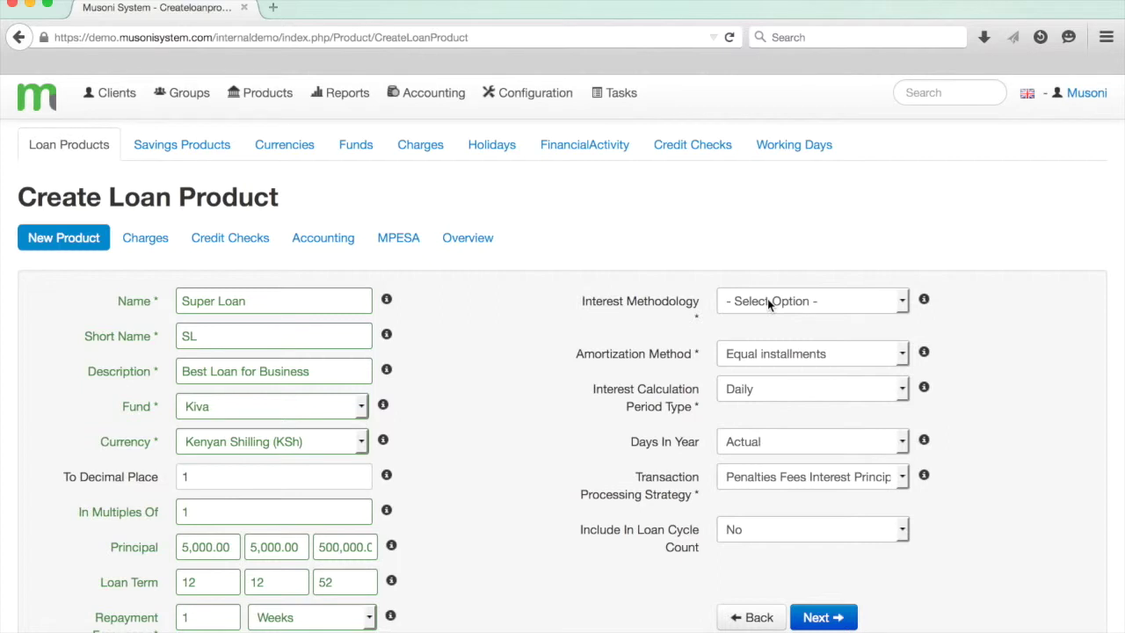
{"action": "left_click", "coordinate": [767, 301]}
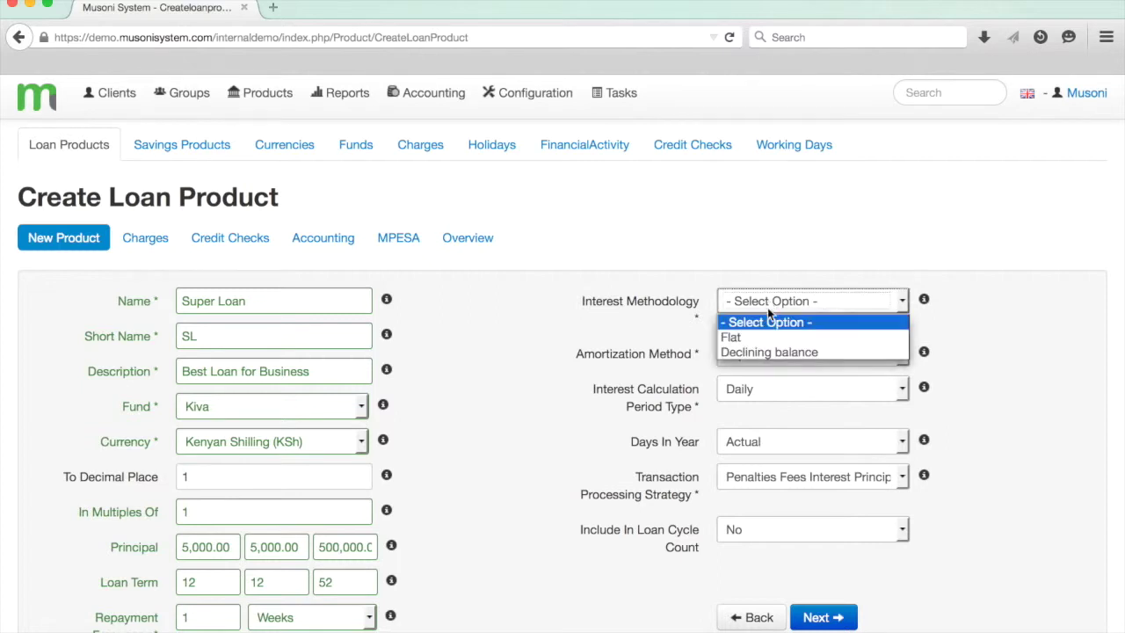
{"action": "left_click", "coordinate": [766, 352]}
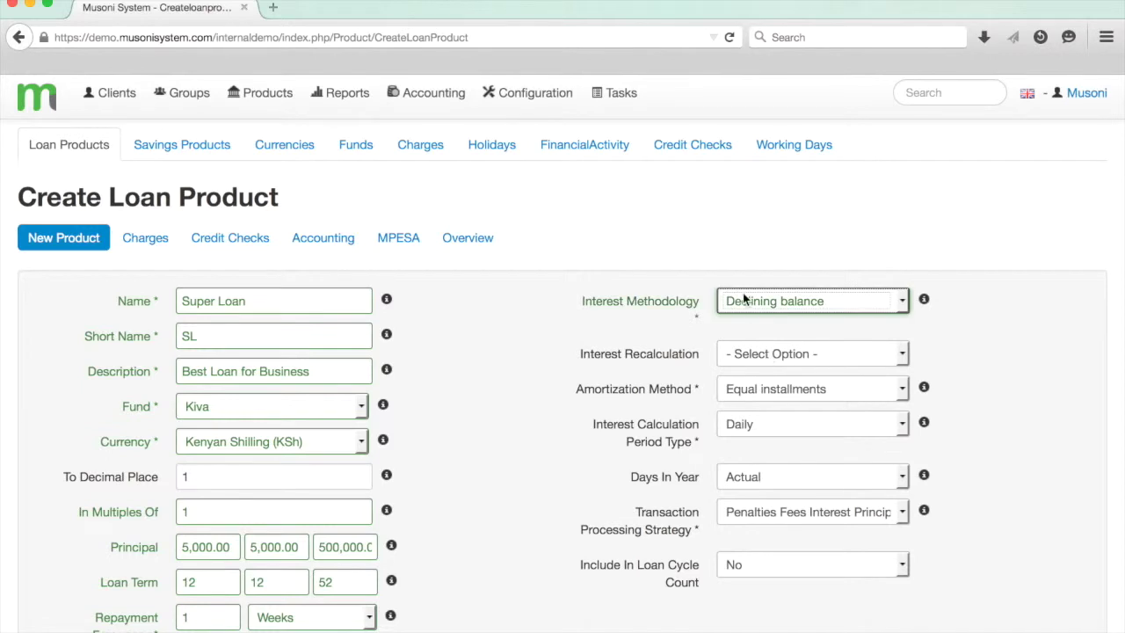
{"action": "left_click", "coordinate": [746, 354]}
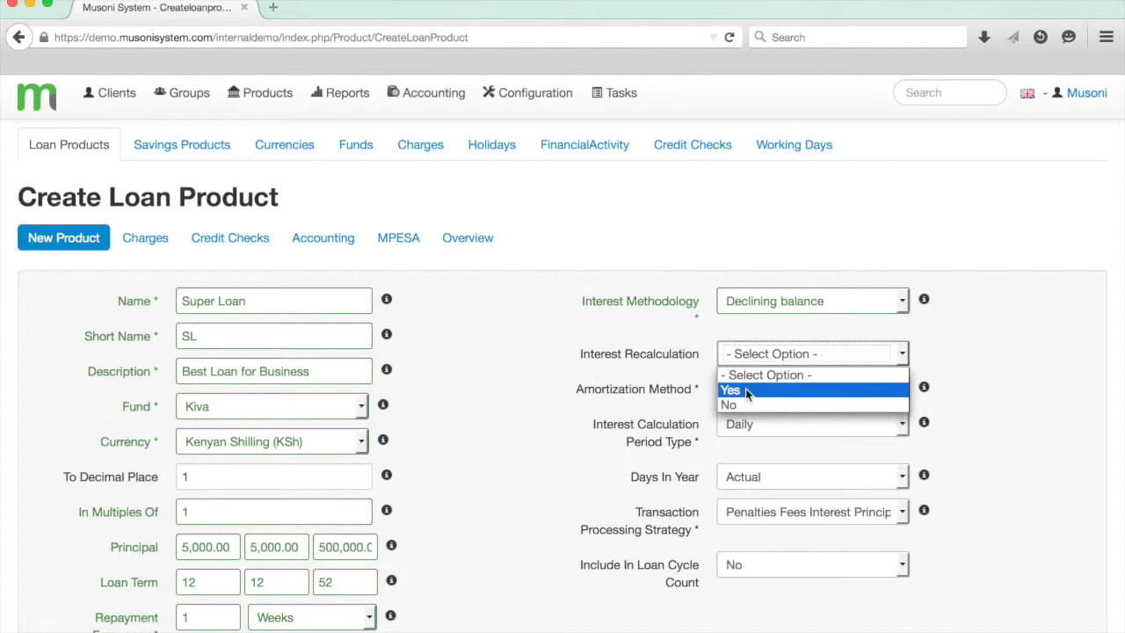
{"action": "left_click", "coordinate": [746, 391]}
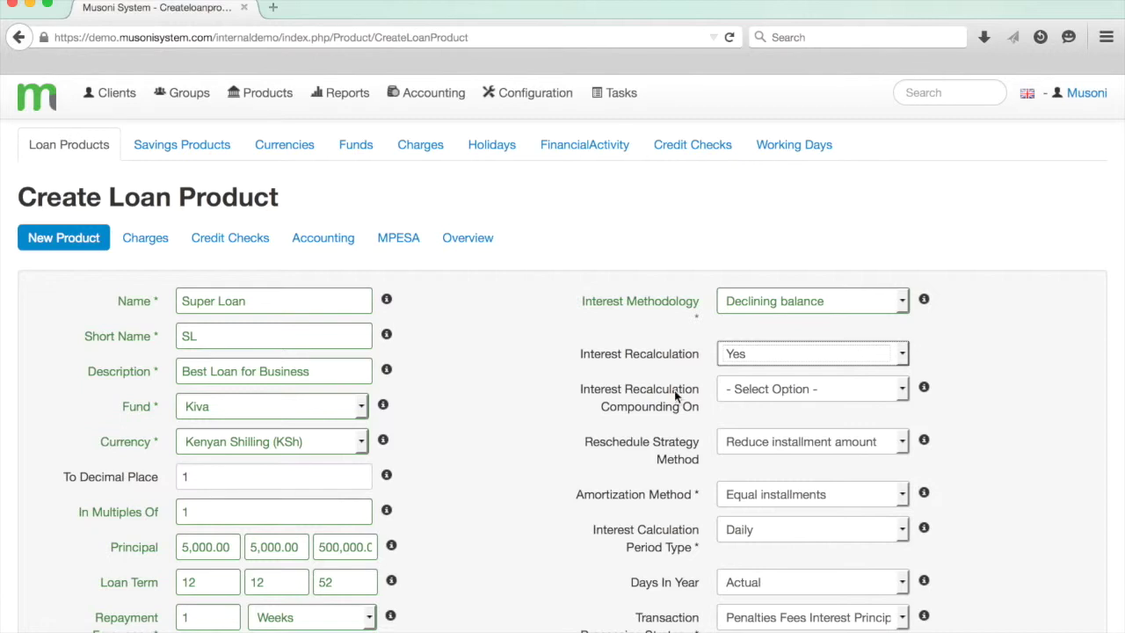
Set interest recalculation compounding on Principal and the reschedule strategy method to Reduce installment amount.
{"action": "left_click", "coordinate": [778, 397]}
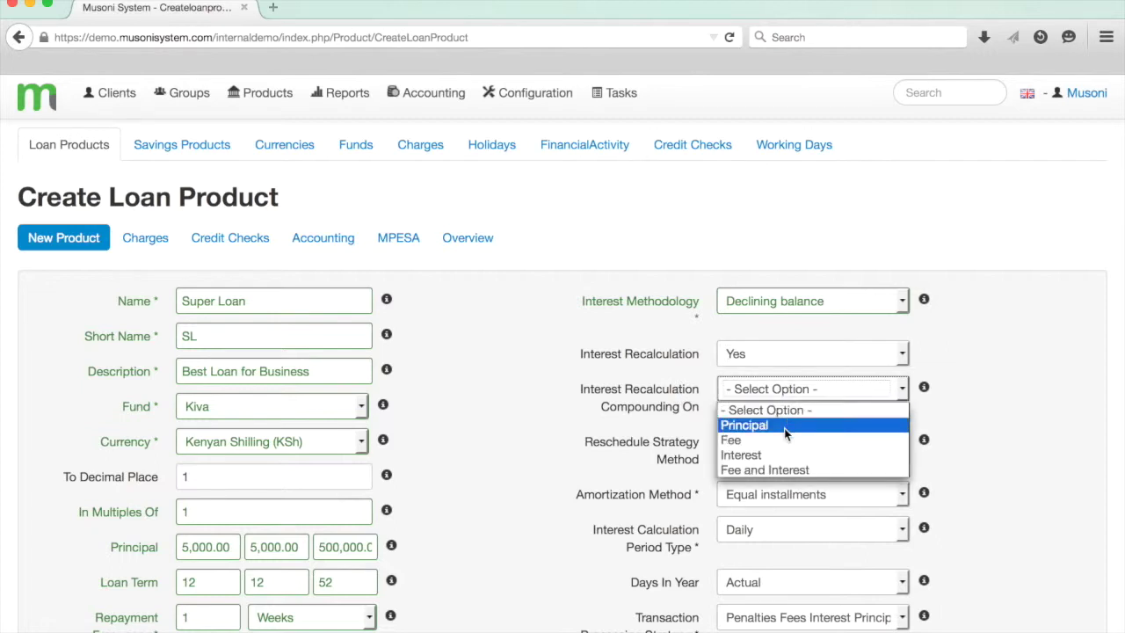
{"action": "left_click", "coordinate": [784, 427]}
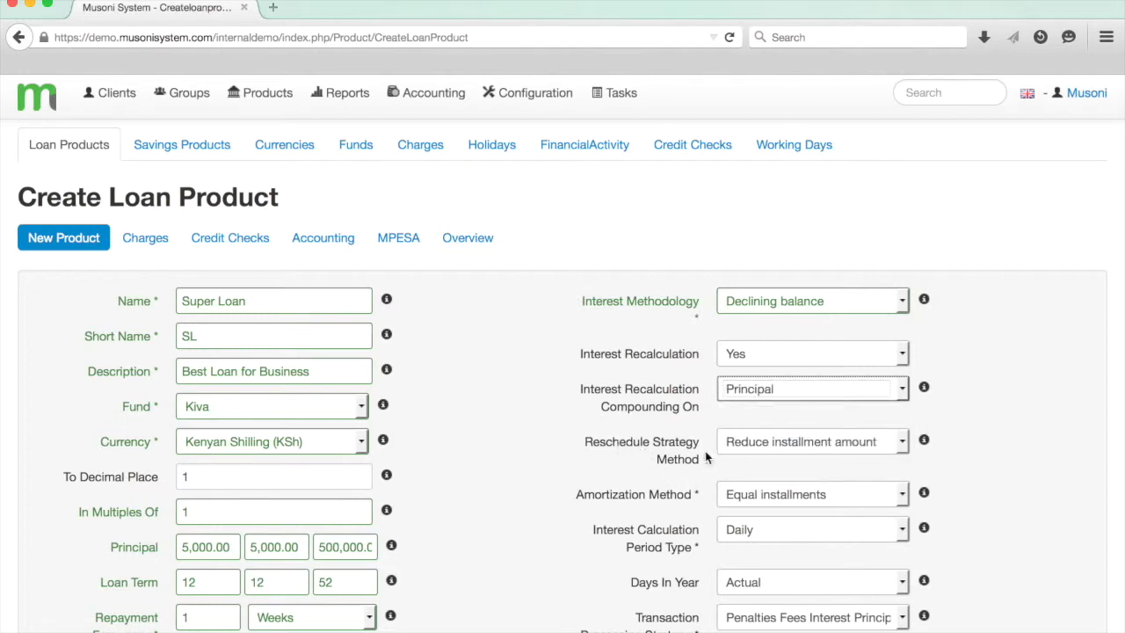
{"action": "left_click", "coordinate": [768, 442]}
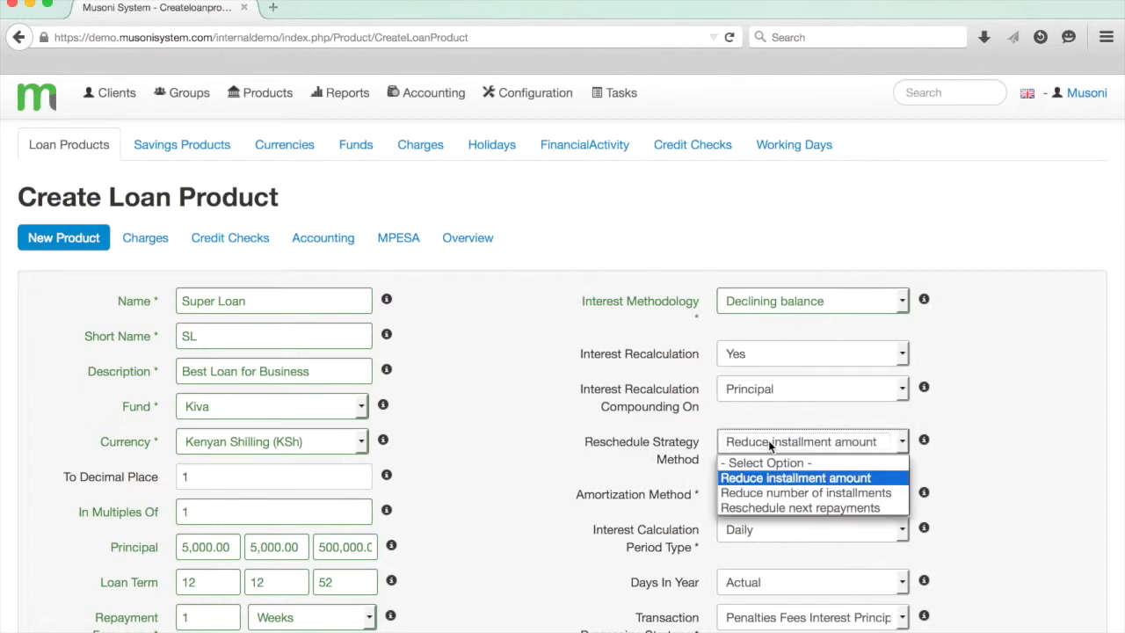
{"action": "left_click", "coordinate": [866, 480]}
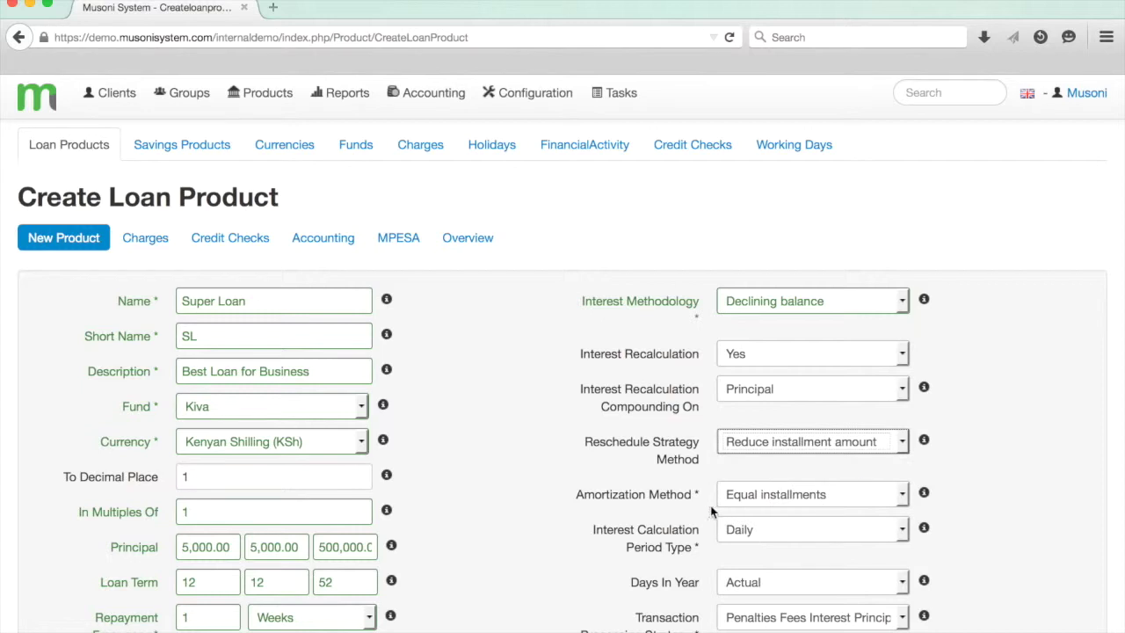
Set the amortization method to Equal installments and the interest calculation period type to Same as repayment period.
{"action": "left_click", "coordinate": [851, 498]}
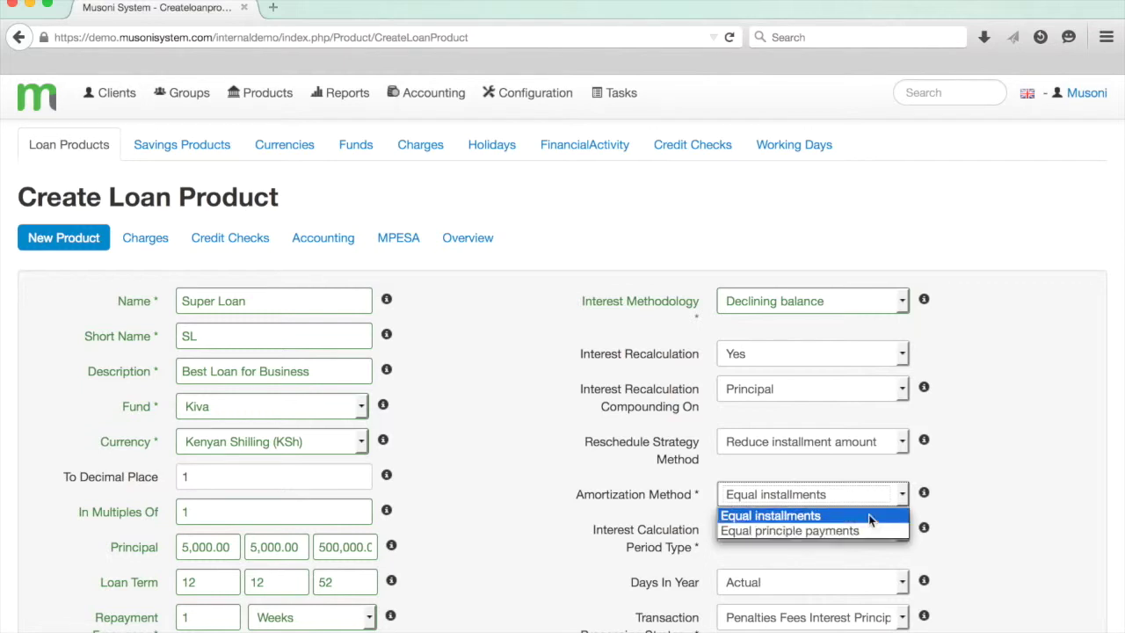
{"action": "left_click", "coordinate": [868, 515]}
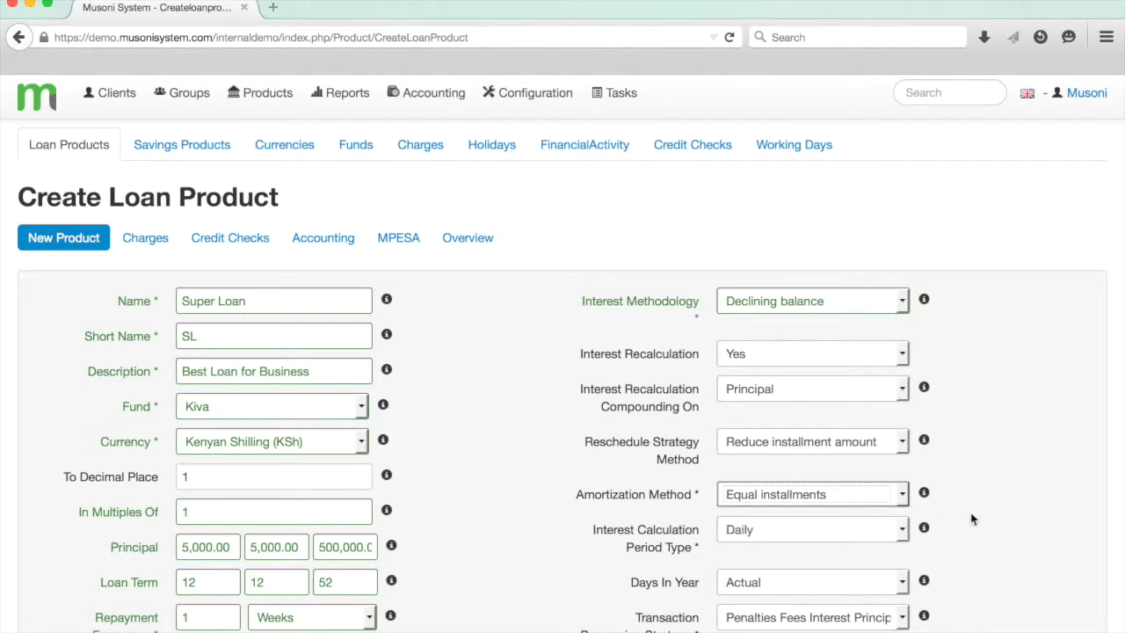
{"action": "scroll", "coordinate": [971, 520], "scroll_direction": "down", "scroll_amount": 3}
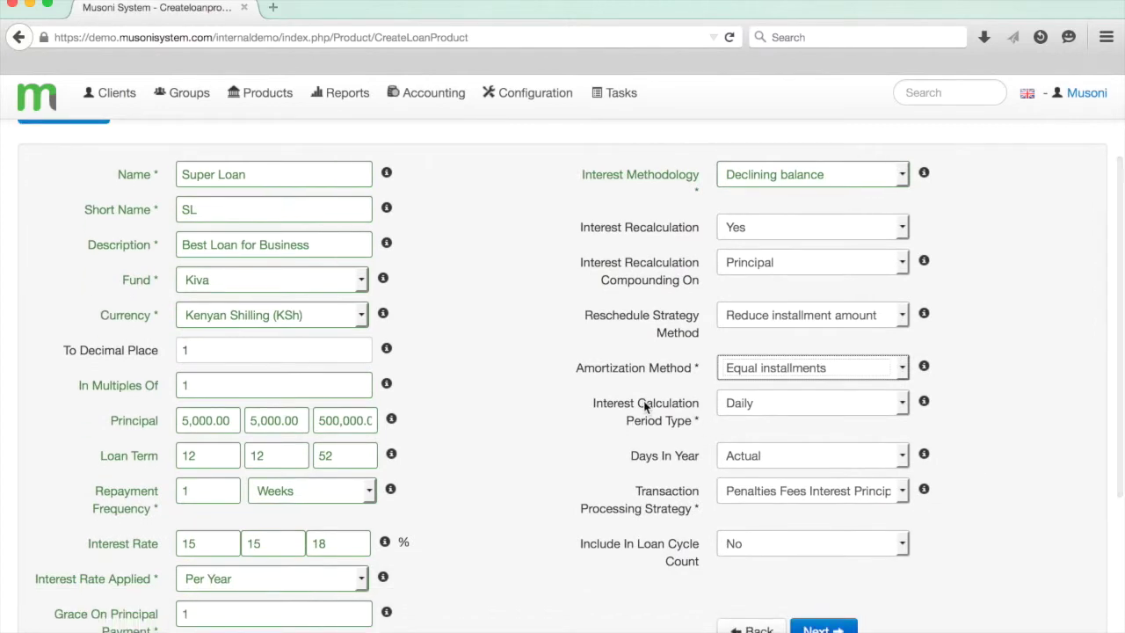
{"action": "left_click", "coordinate": [760, 410]}
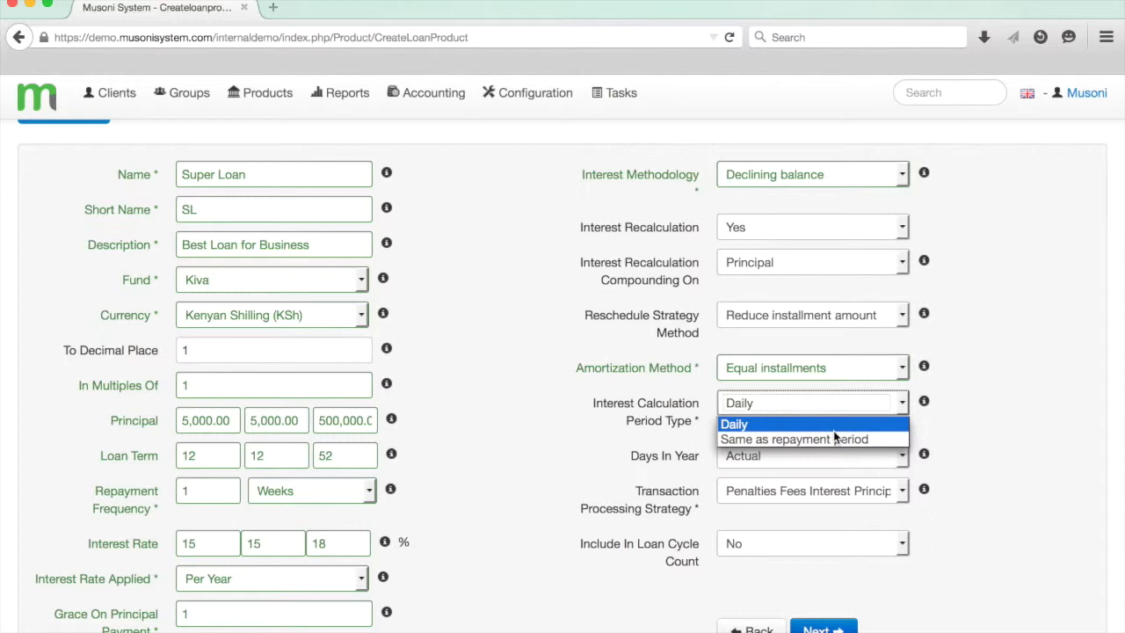
{"action": "left_click", "coordinate": [833, 437]}
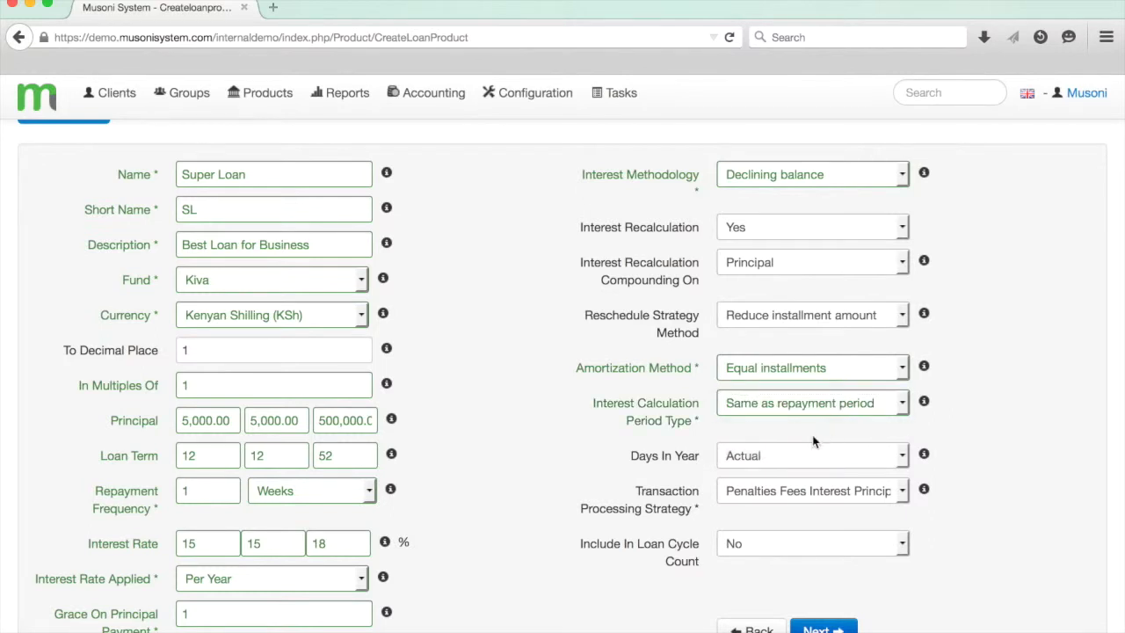
Set the days in year to 360 Days and the transaction processing strategy to Penalties Fees Interest Principal Order.
{"action": "left_click", "coordinate": [793, 460]}
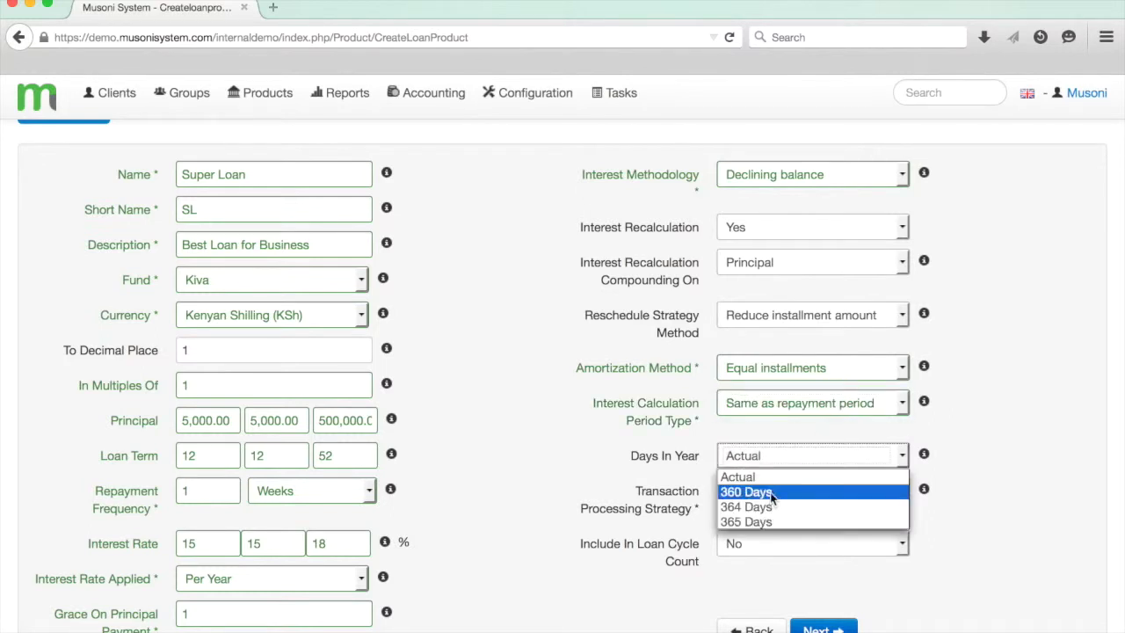
{"action": "left_click", "coordinate": [769, 492]}
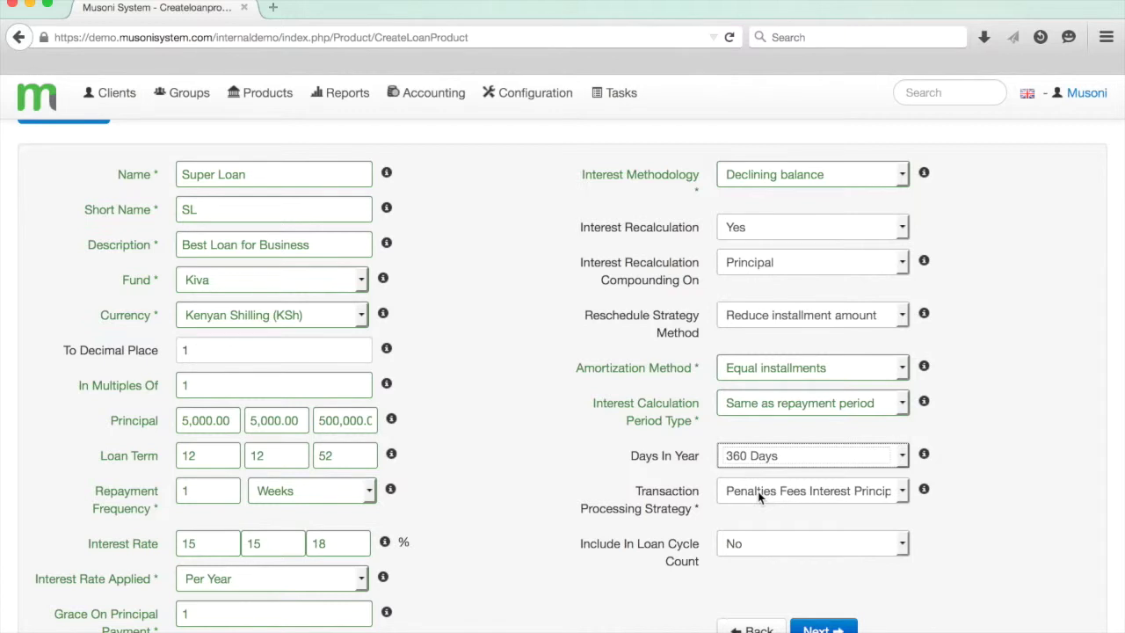
{"action": "left_click", "coordinate": [758, 490]}
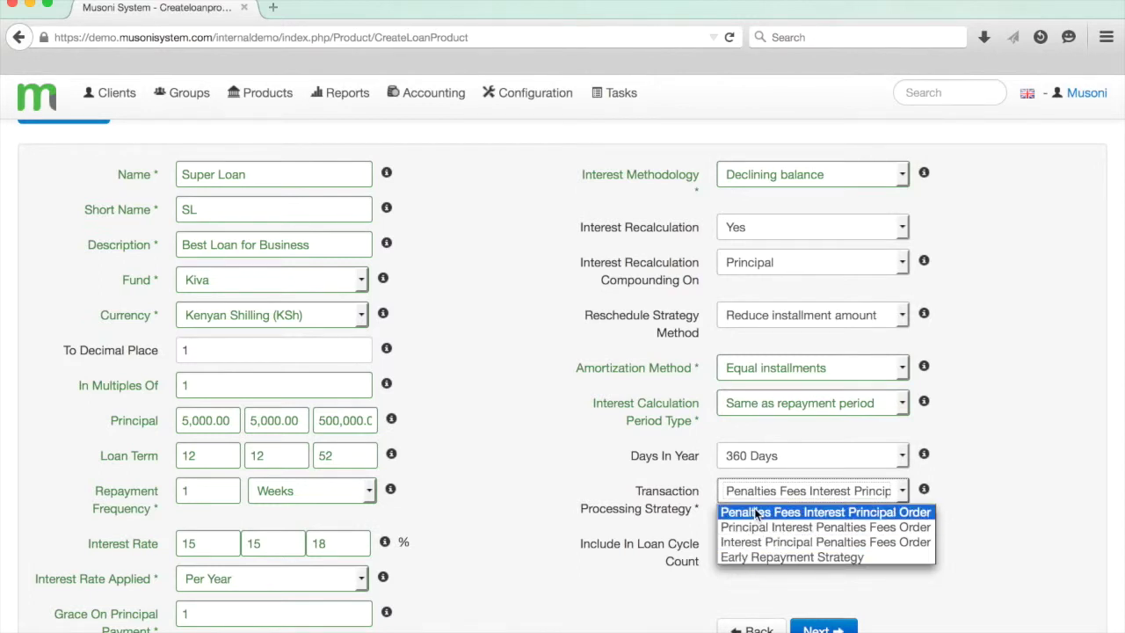
{"action": "left_click", "coordinate": [755, 512]}
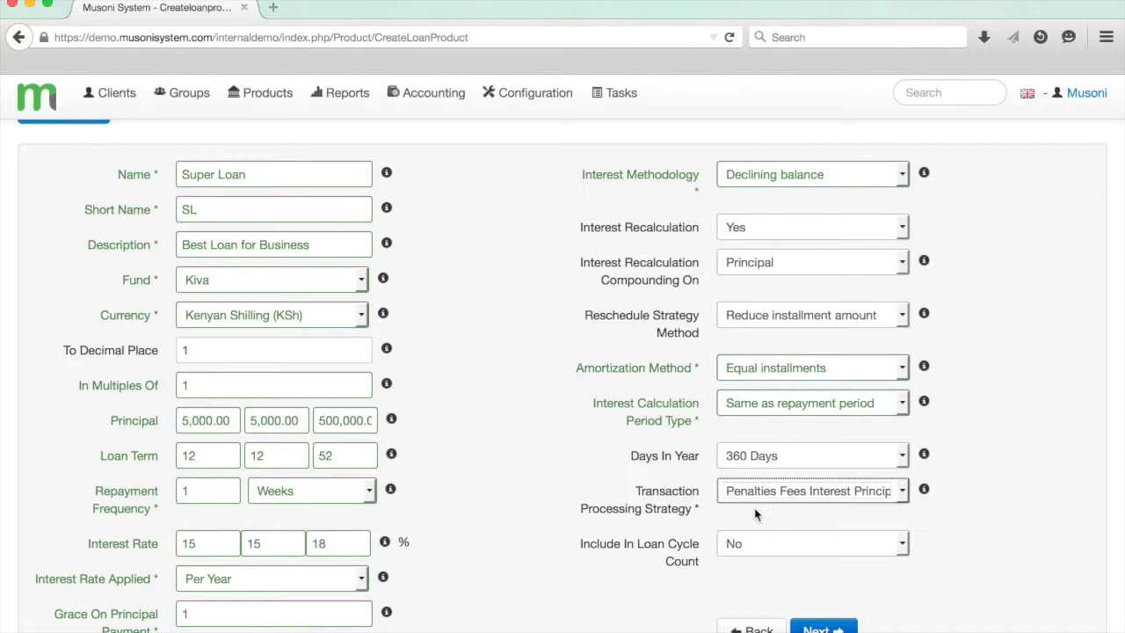
Include the product in the loan cycle count and continue to the product's charges.
{"action": "left_click", "coordinate": [752, 546]}
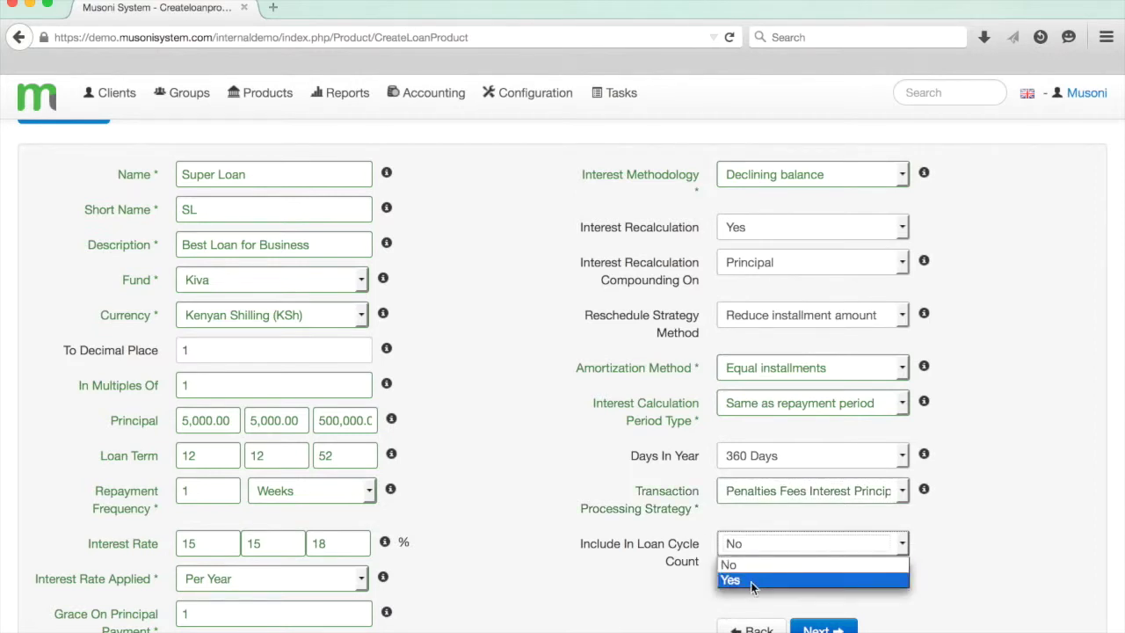
{"action": "left_click", "coordinate": [751, 581]}
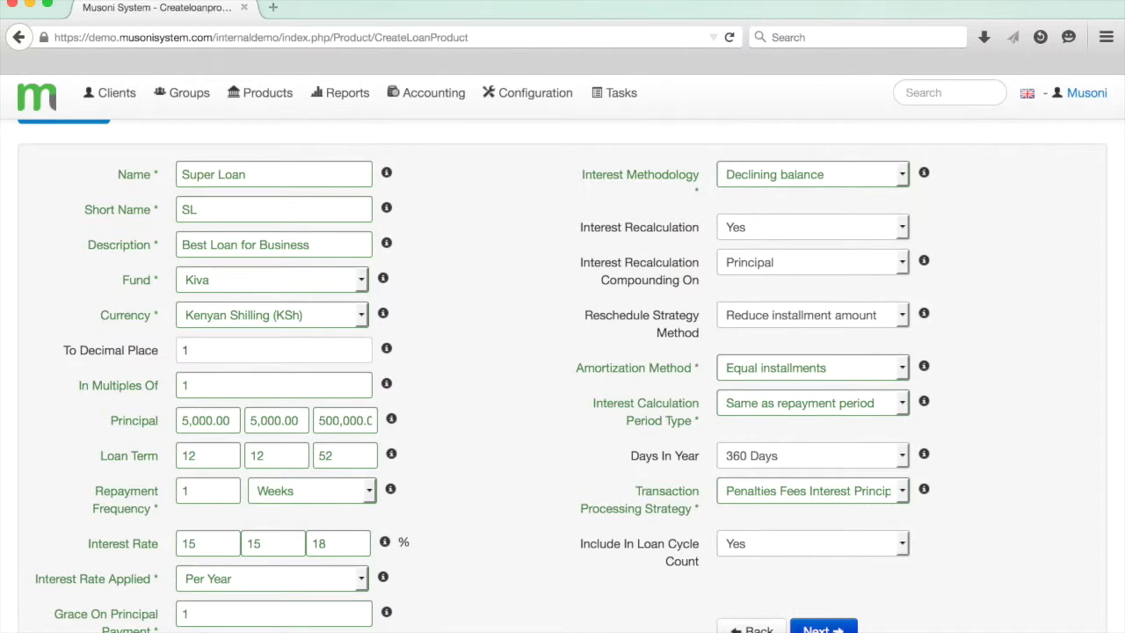
{"action": "left_click", "coordinate": [823, 627]}
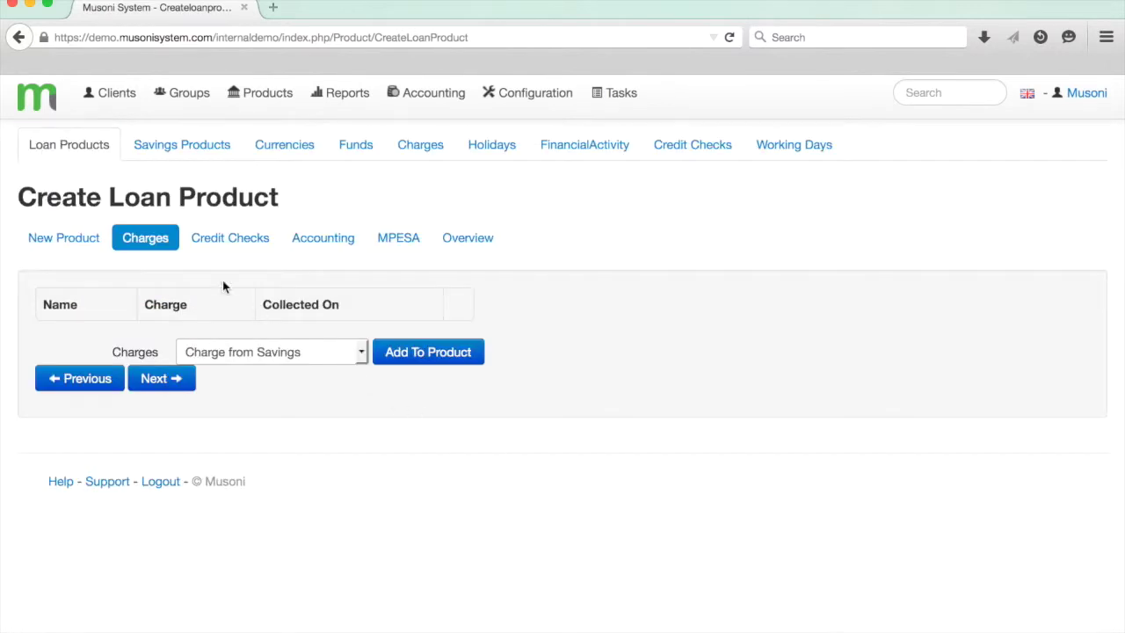
Add the Disbursement Charge to the loan product and continue to its credit checks.
{"action": "left_click", "coordinate": [296, 351]}
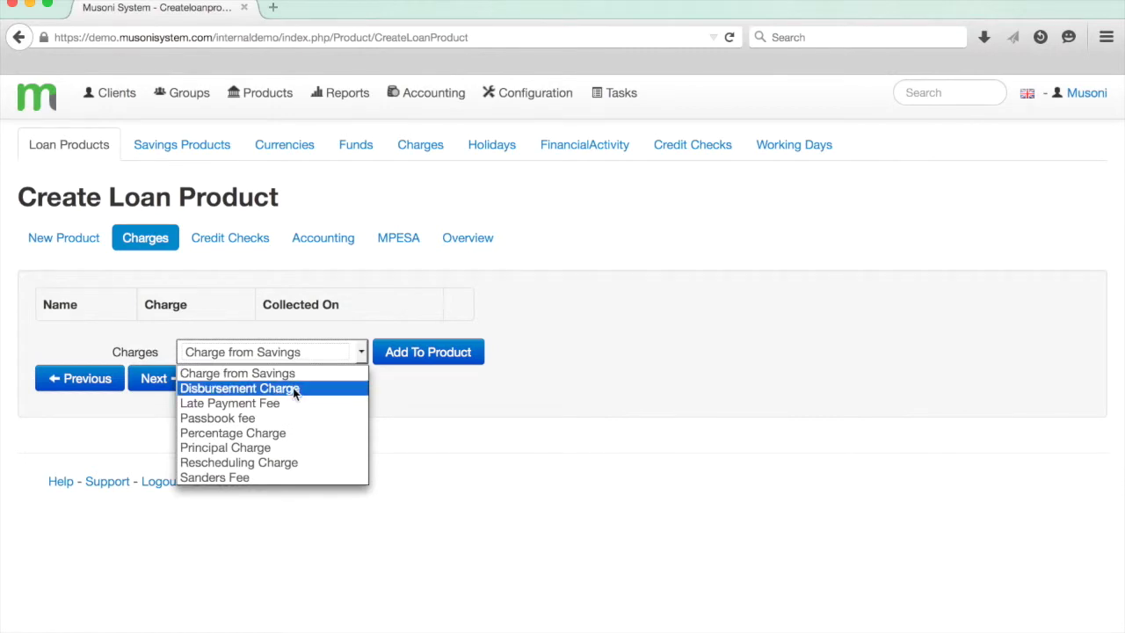
{"action": "left_click", "coordinate": [293, 387]}
{"action": "left_click", "coordinate": [400, 362]}
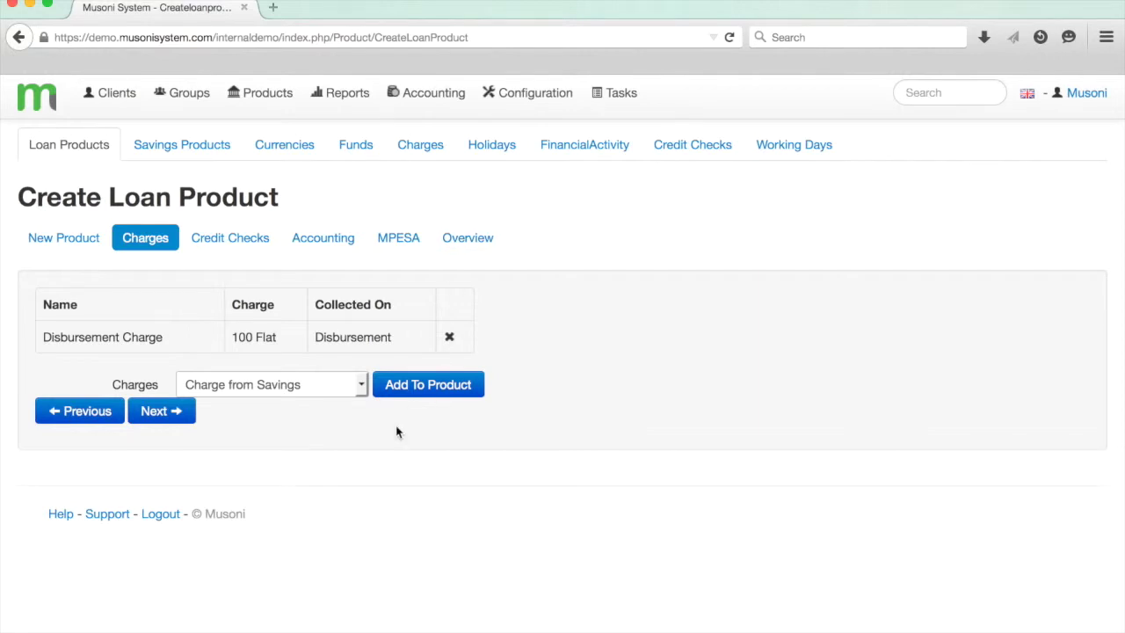
{"action": "left_click", "coordinate": [167, 411]}
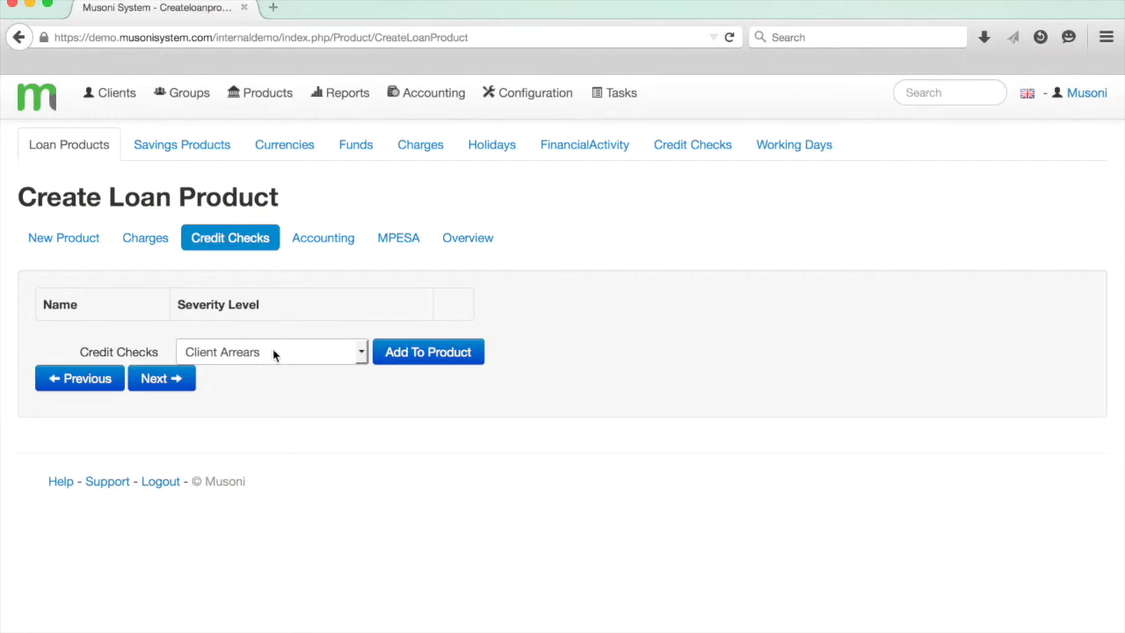
Add the Client Arrears and Group Arrears credit checks to the loan product.
{"action": "left_click", "coordinate": [394, 352]}
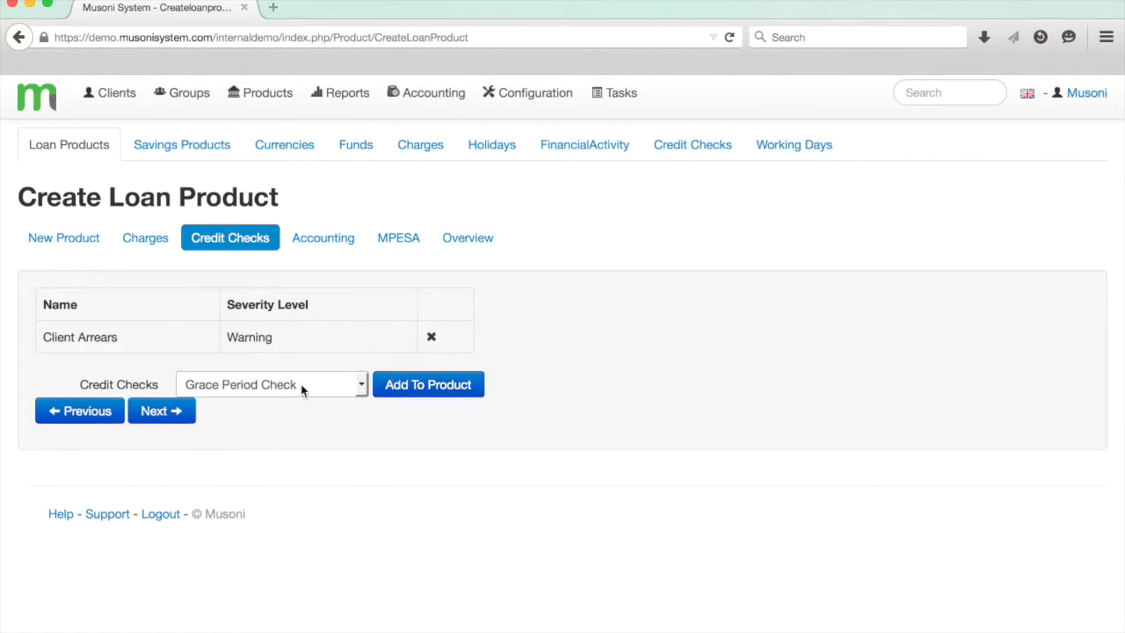
{"action": "left_click", "coordinate": [302, 387]}
{"action": "left_click", "coordinate": [292, 420]}
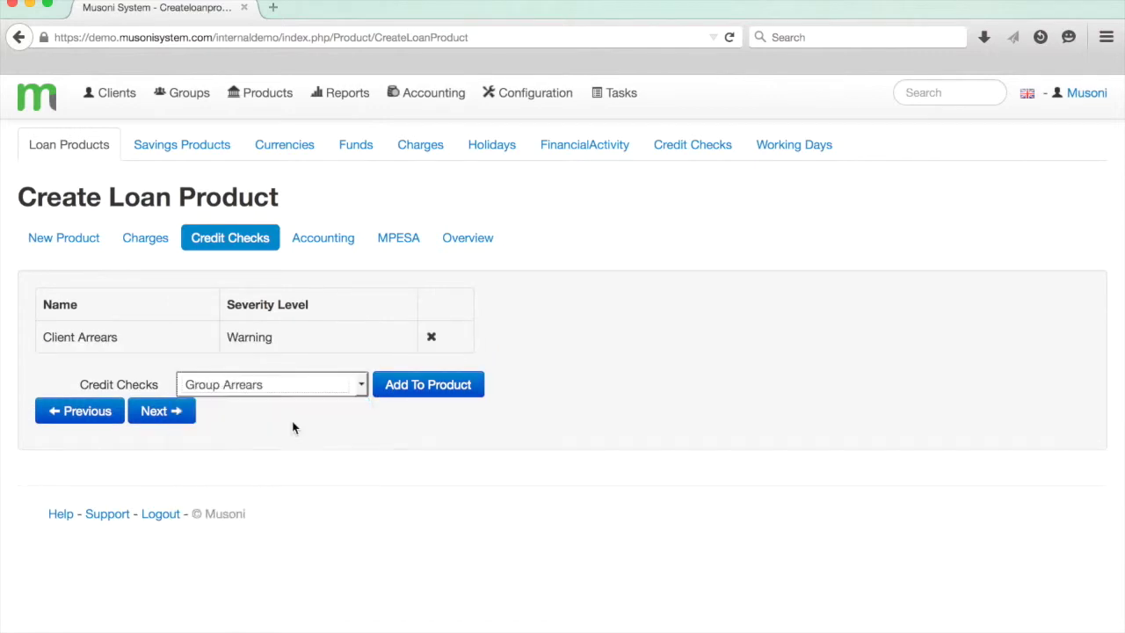
{"action": "left_click", "coordinate": [411, 392]}
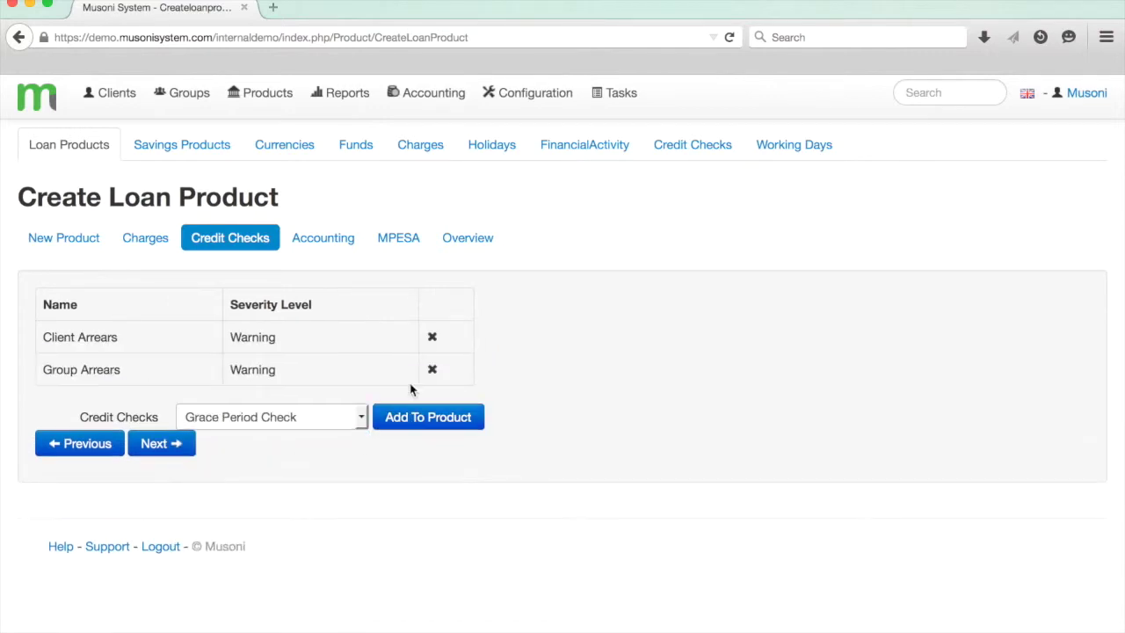
Add the Written-Off Loans Check to the loan product and continue to its accounting settings.
{"action": "left_click", "coordinate": [299, 419]}
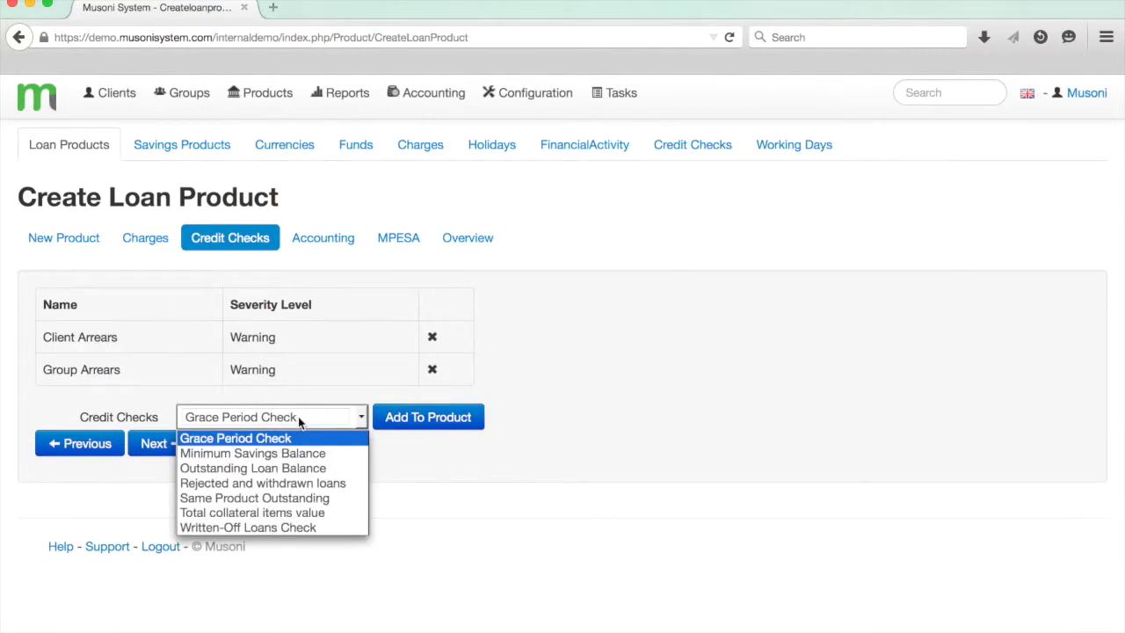
{"action": "left_click", "coordinate": [276, 527]}
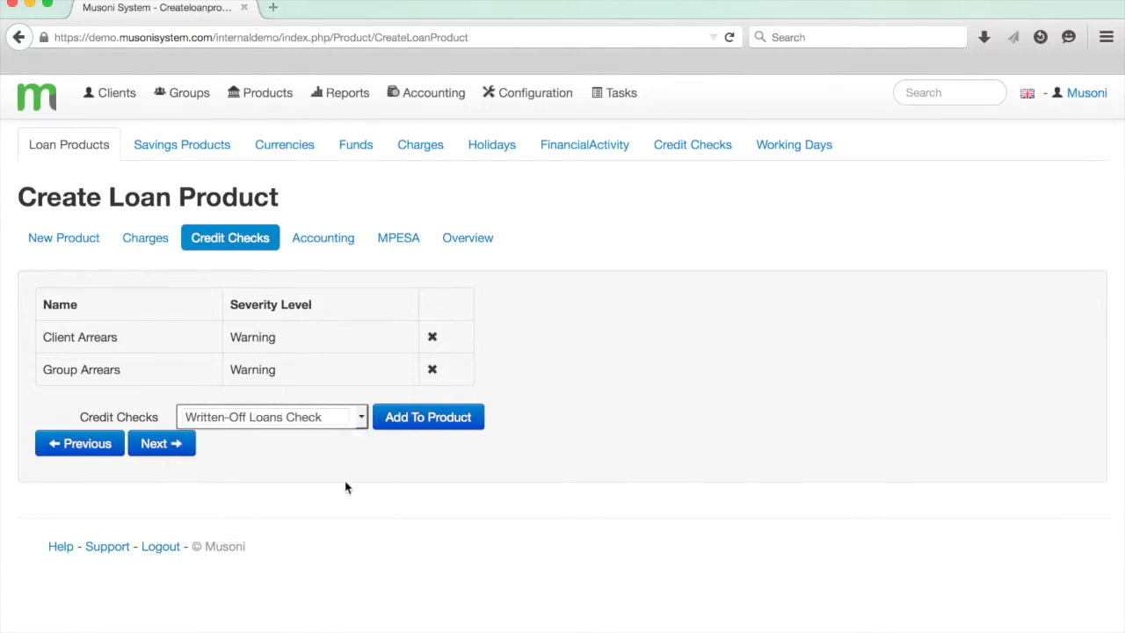
{"action": "left_click", "coordinate": [419, 419]}
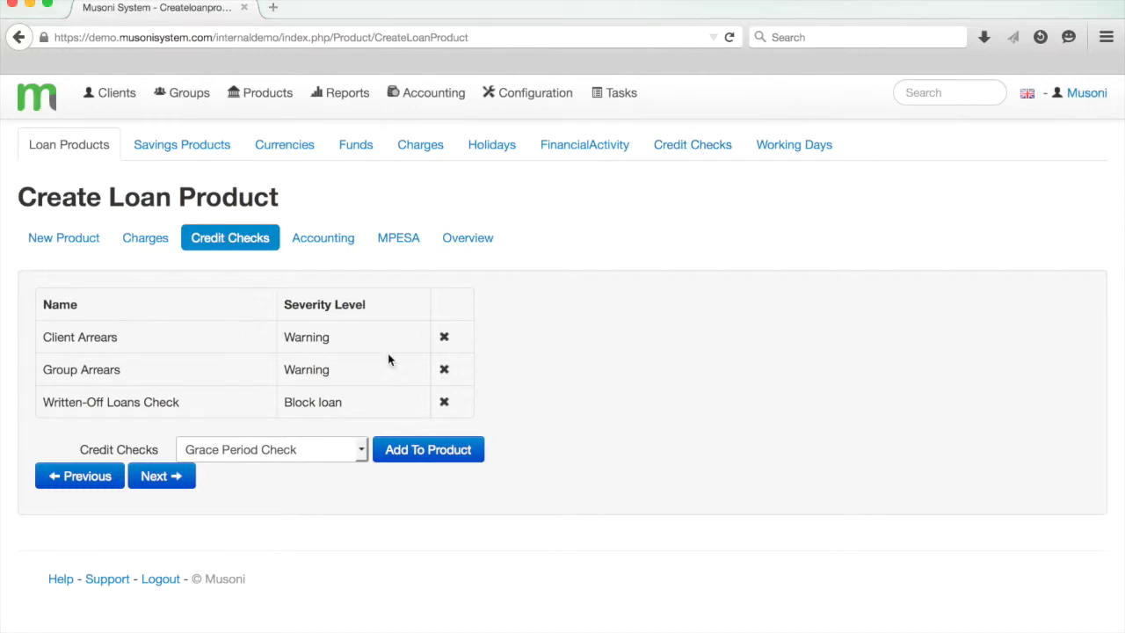
{"action": "left_click", "coordinate": [164, 479]}
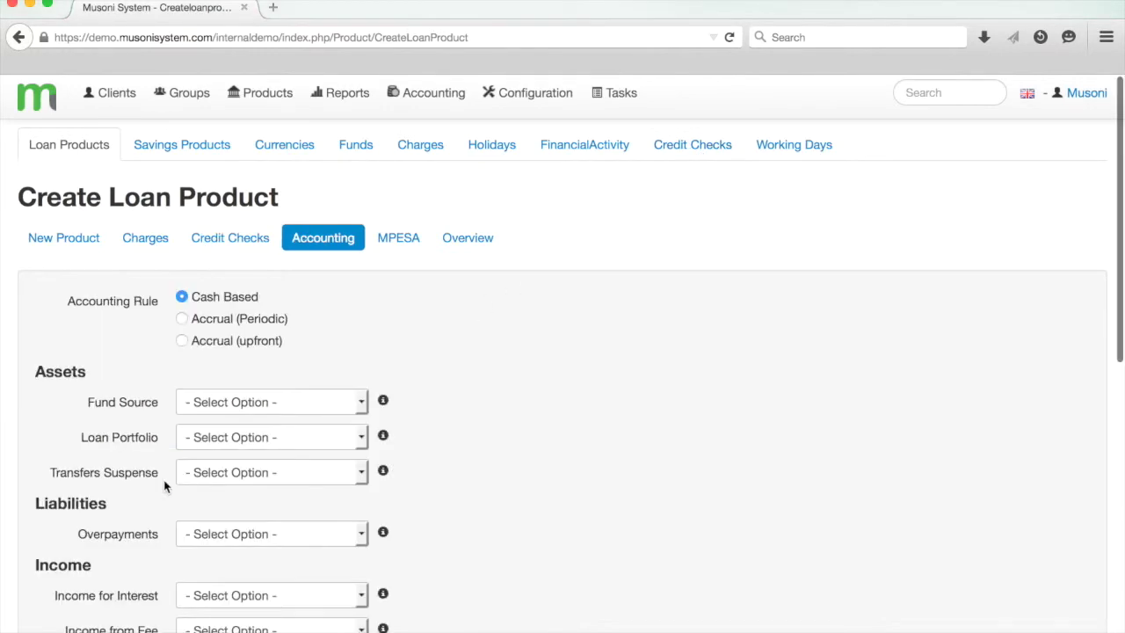
{"action": "scroll", "coordinate": [401, 422], "scroll_direction": "down", "scroll_amount": 2}
{"action": "scroll", "coordinate": [401, 428], "scroll_direction": "down", "scroll_amount": 1}
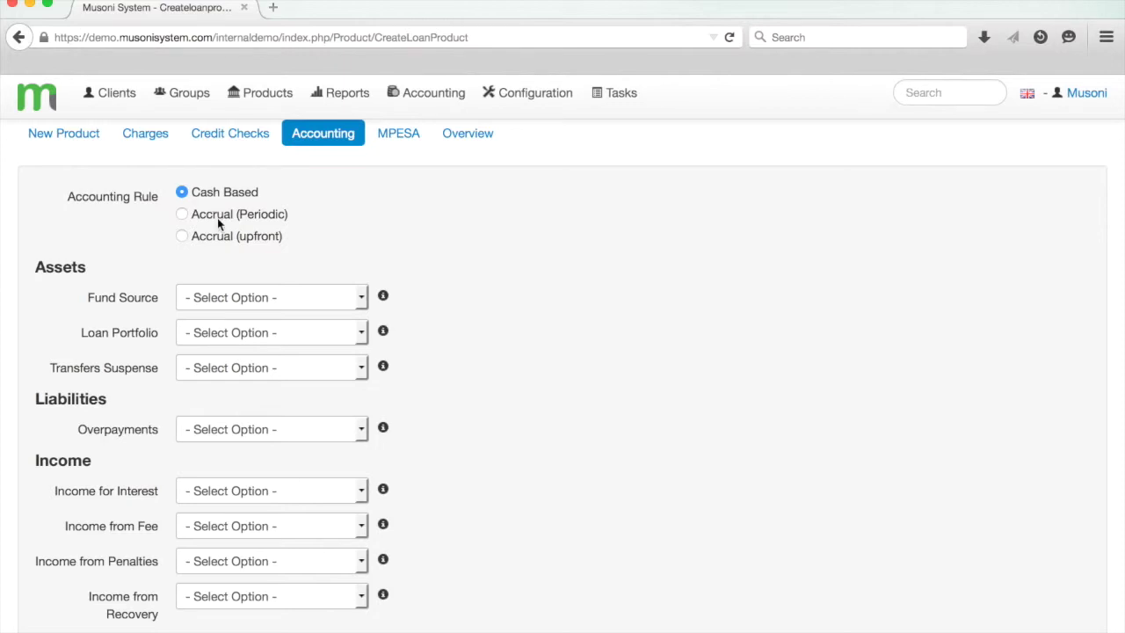
{"action": "scroll", "coordinate": [269, 276], "scroll_direction": "down", "scroll_amount": 1}
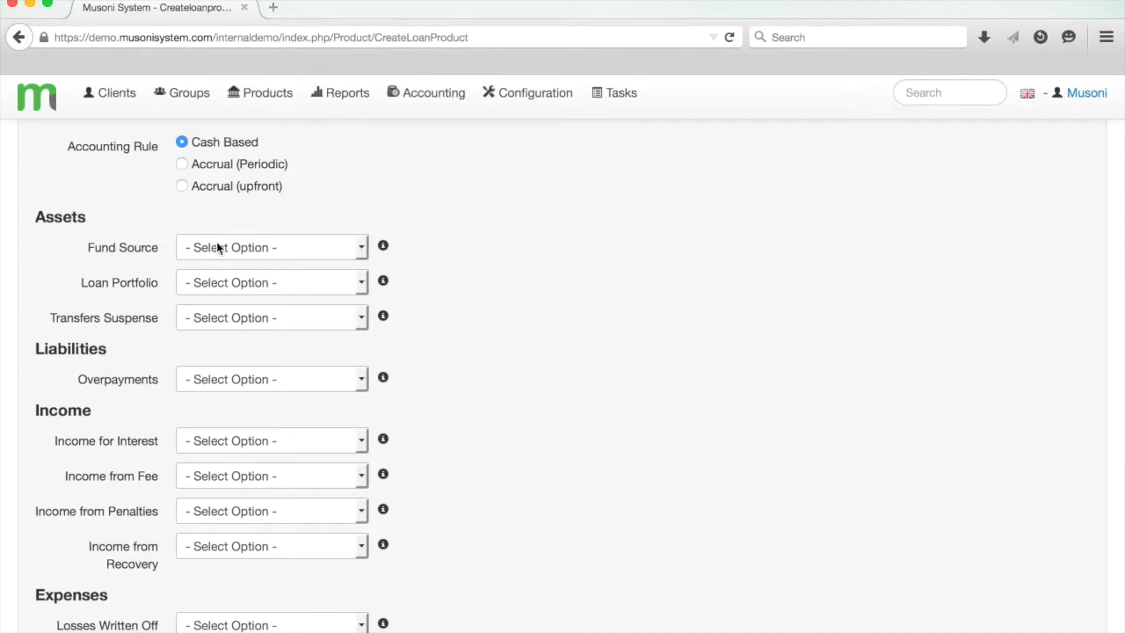
{"action": "left_click", "coordinate": [425, 103]}
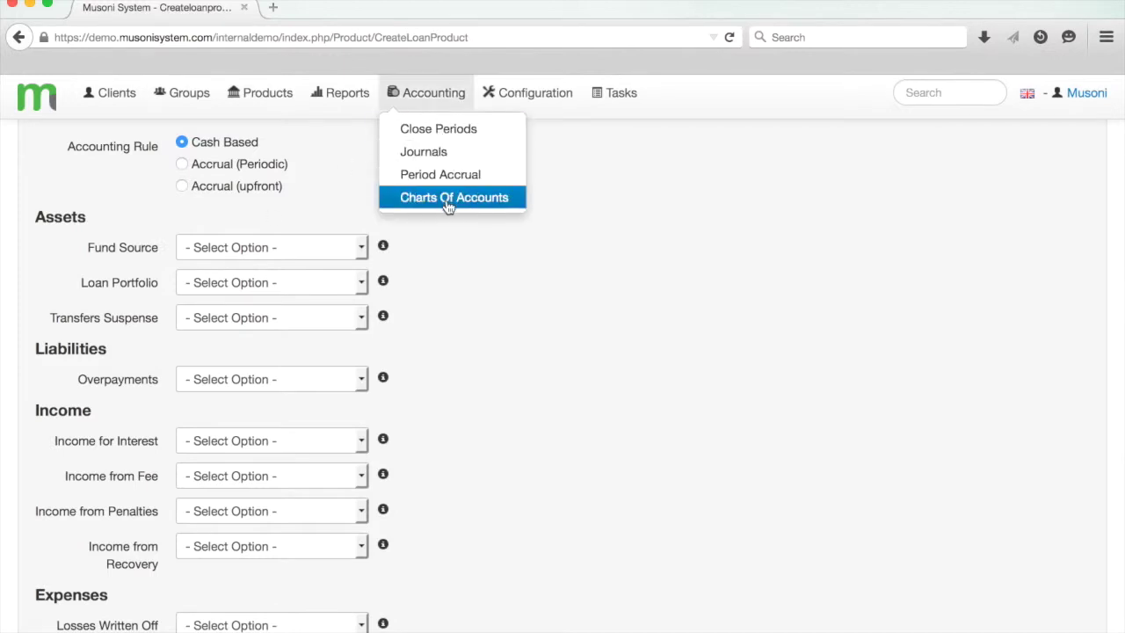
{"action": "left_click", "coordinate": [442, 256]}
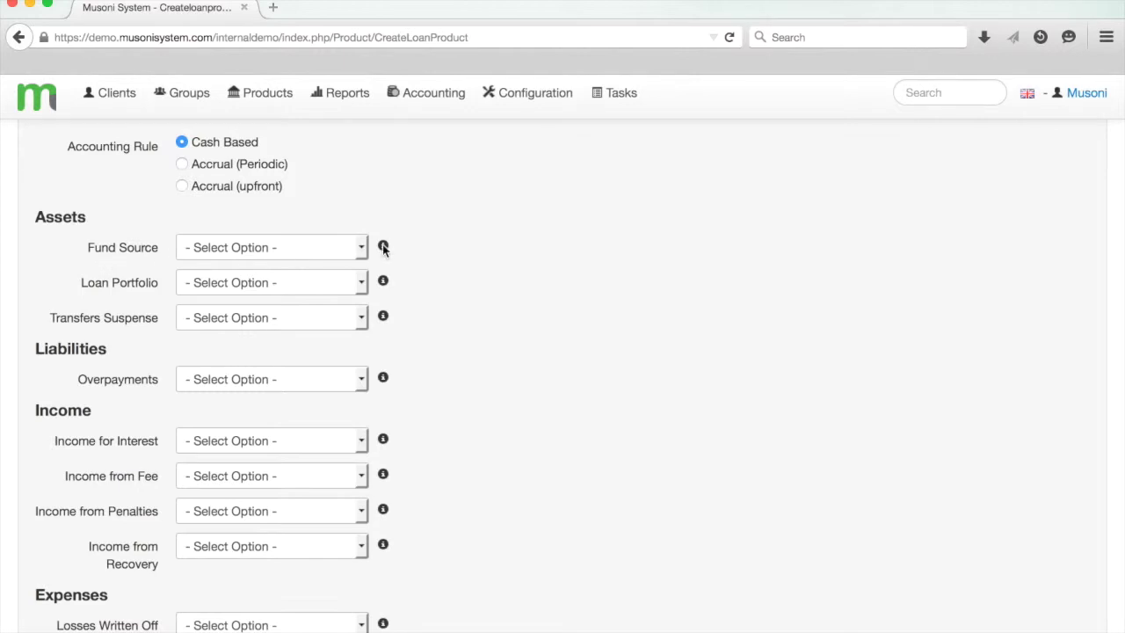
Assign Bank Account to Fund Source, Group Loans to Loan Portfolio, Transfer Account to Transfers Suspense and Loan Overpayments to Overpayments.
{"action": "mouse_move", "coordinate": [382, 248]}
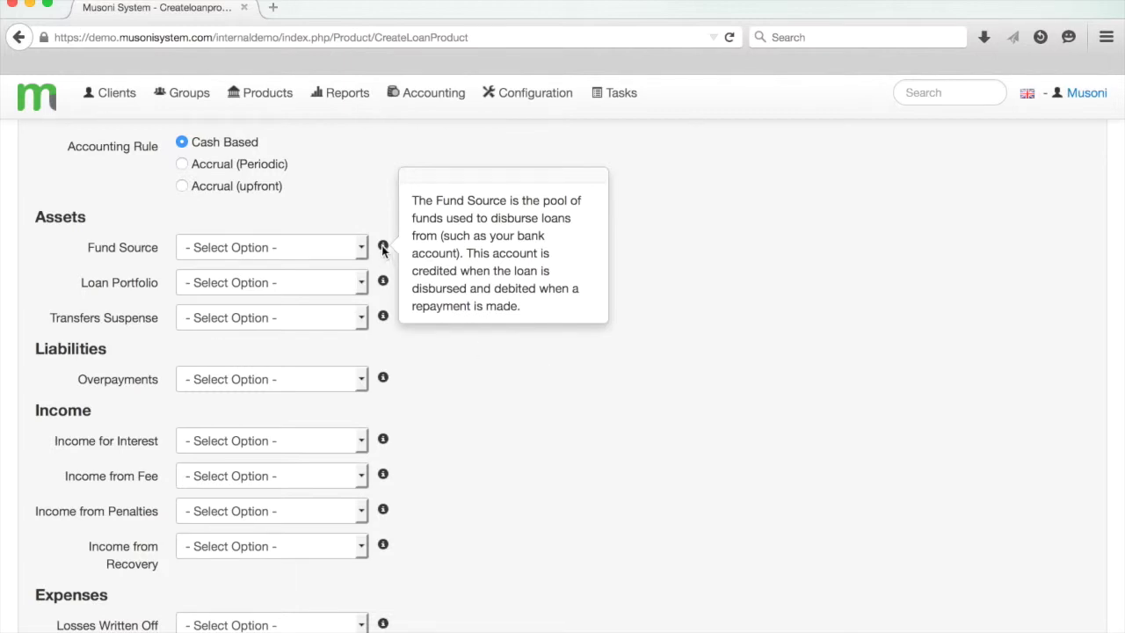
{"action": "left_click", "coordinate": [299, 247]}
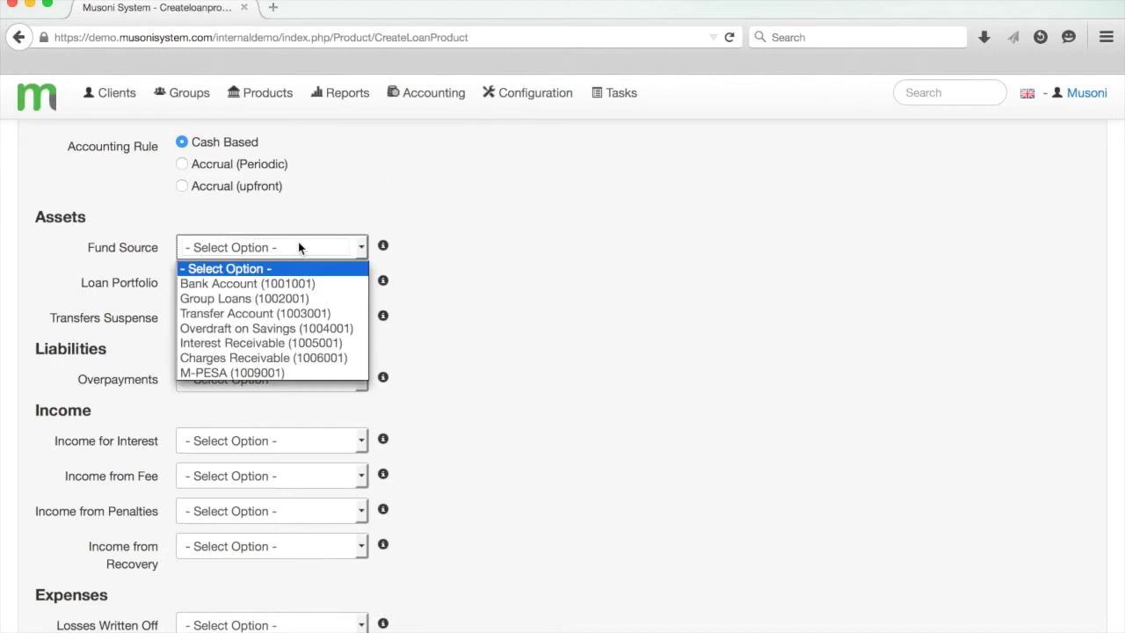
{"action": "left_click", "coordinate": [275, 284]}
{"action": "left_click", "coordinate": [249, 282]}
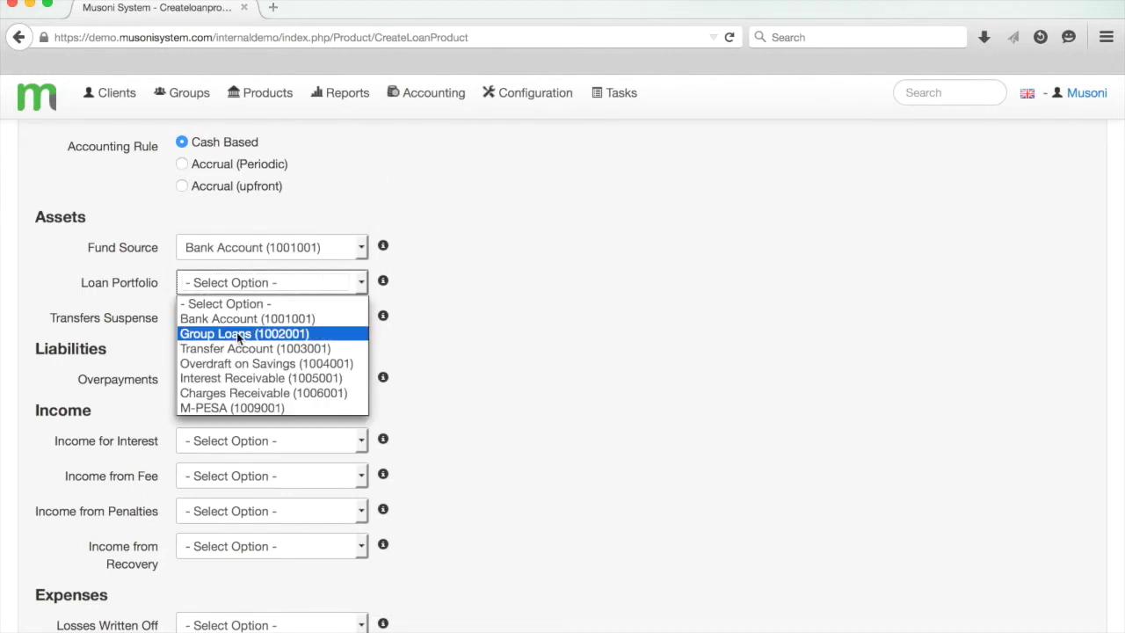
{"action": "left_click", "coordinate": [237, 332]}
{"action": "left_click", "coordinate": [223, 320]}
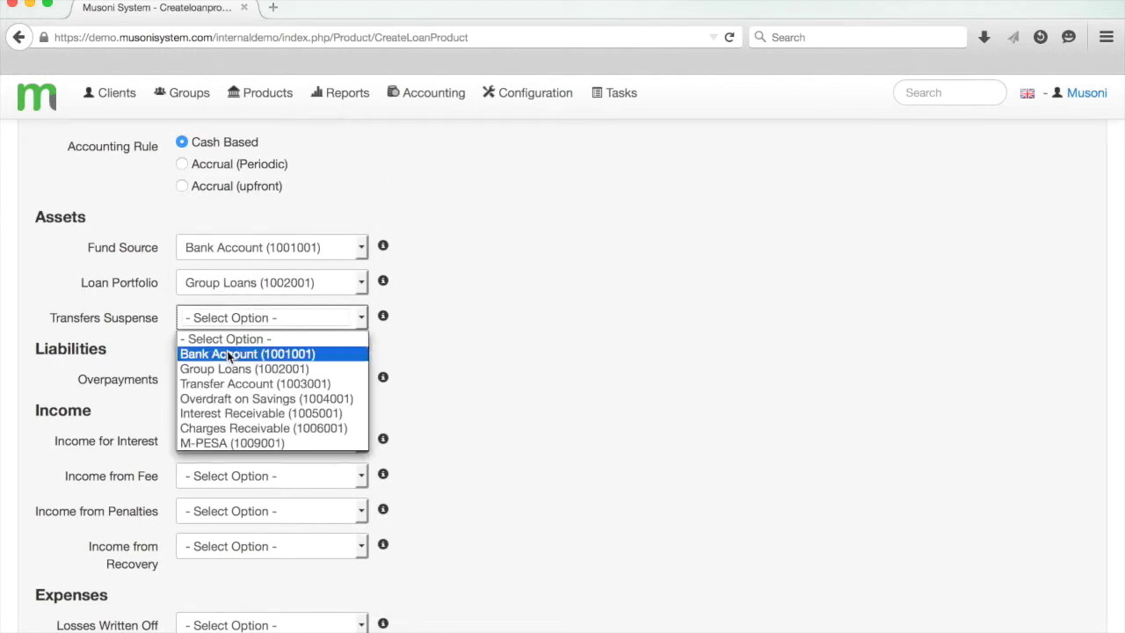
{"action": "left_click", "coordinate": [232, 384]}
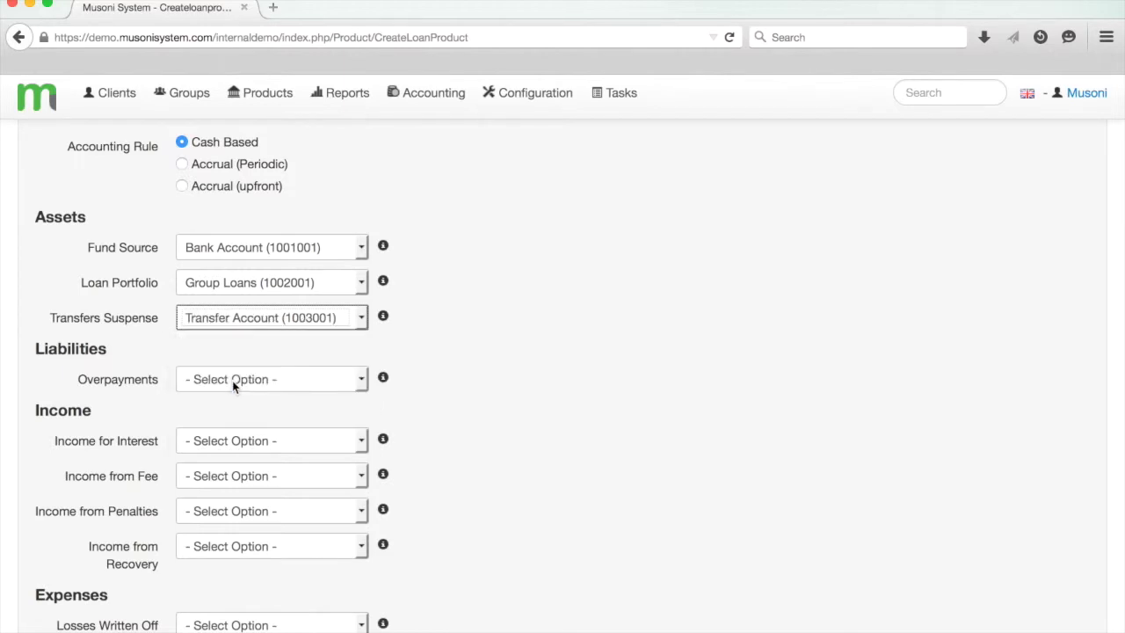
{"action": "left_click", "coordinate": [234, 385]}
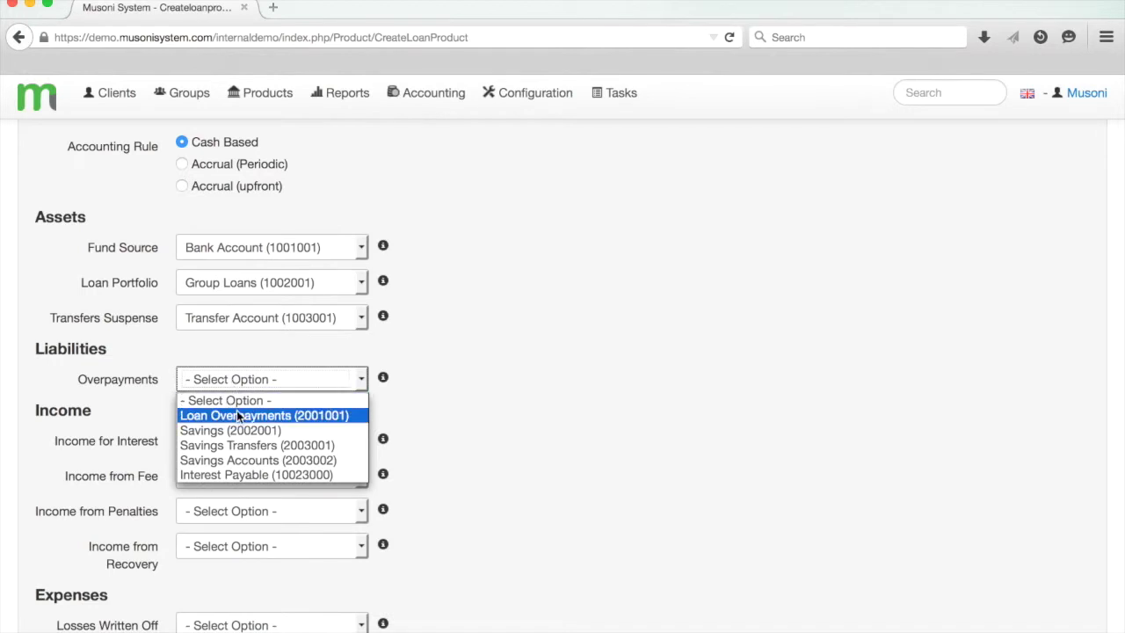
{"action": "left_click", "coordinate": [237, 415]}
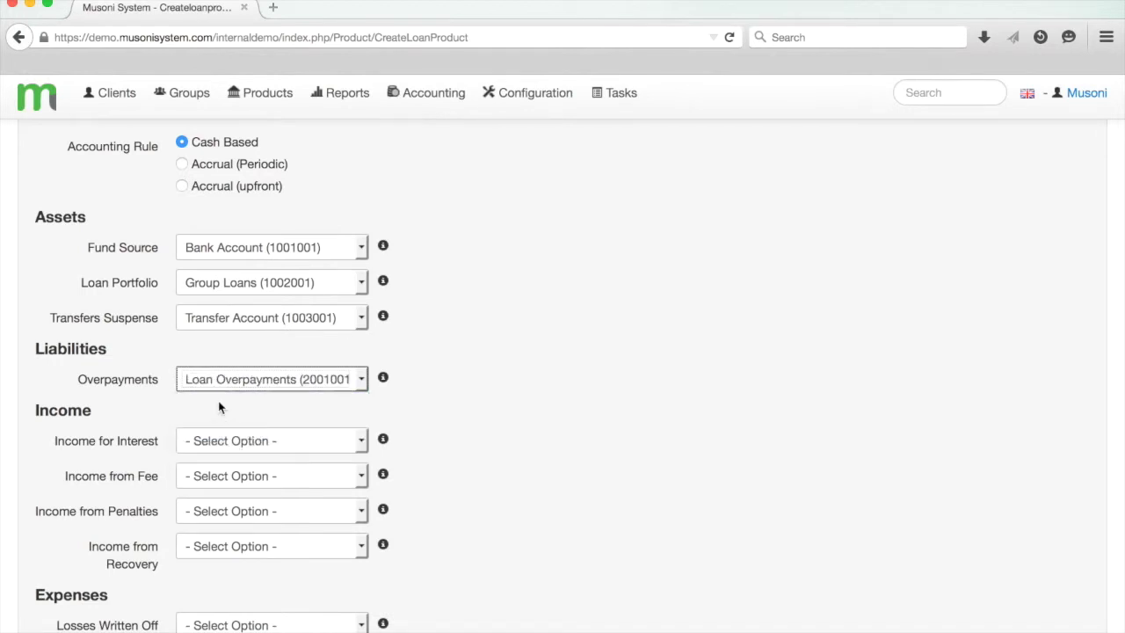
Assign the income accounts: Interest Income for interest, Fee Income for fees, Penalty Income for penalties and Recovery Income for recovery.
{"action": "scroll", "coordinate": [220, 406], "scroll_direction": "down", "scroll_amount": 2}
{"action": "left_click", "coordinate": [251, 401]}
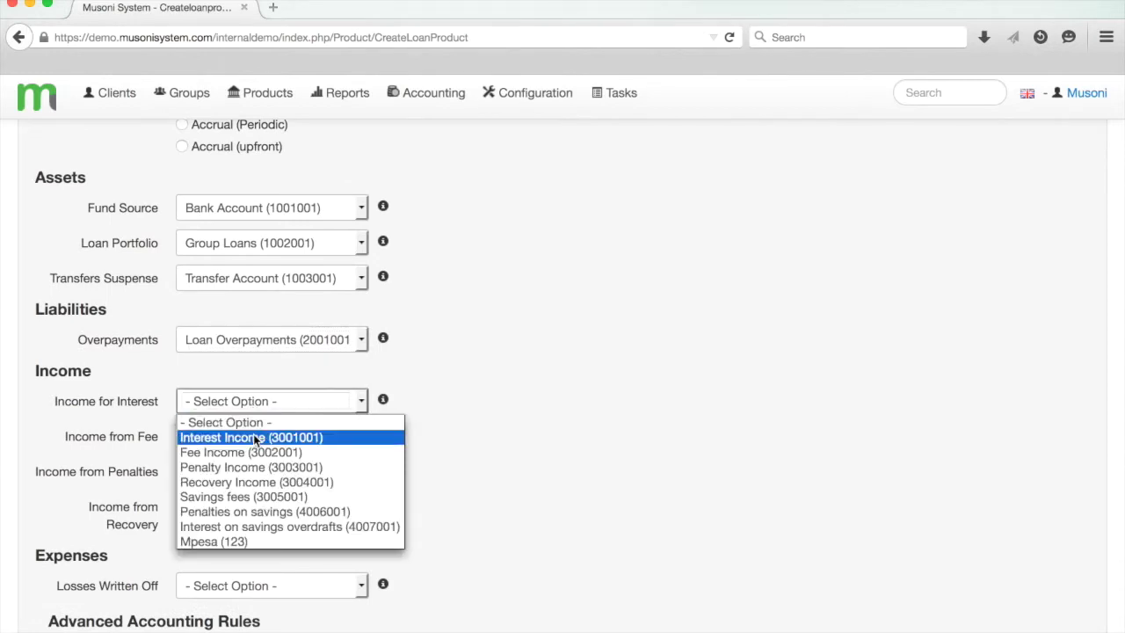
{"action": "left_click", "coordinate": [253, 437]}
{"action": "left_click", "coordinate": [241, 434]}
{"action": "left_click", "coordinate": [243, 485]}
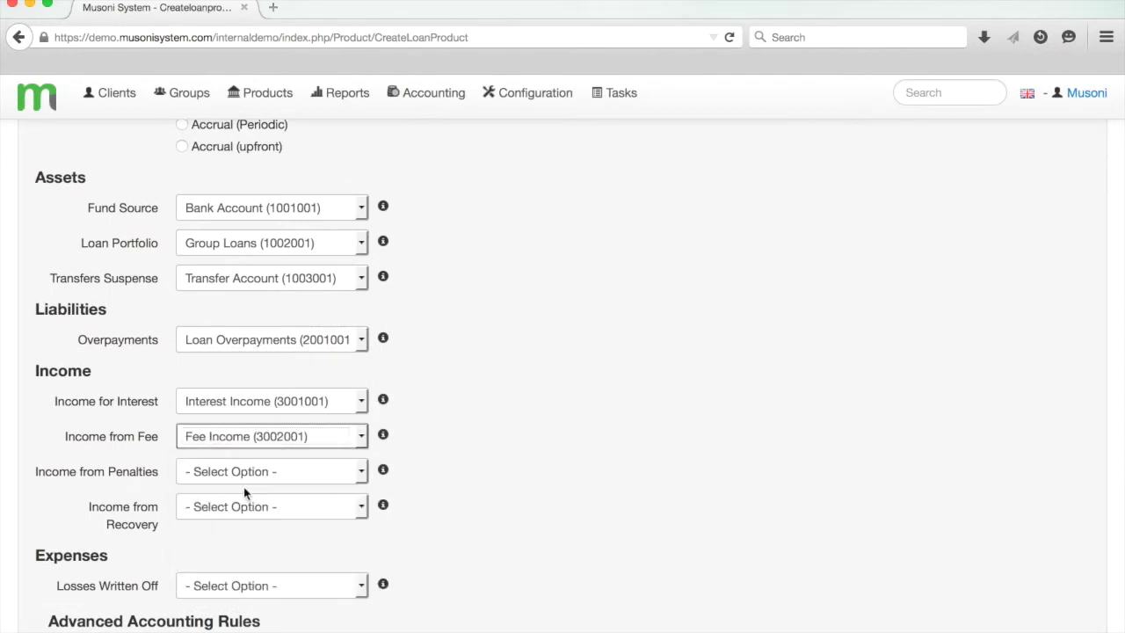
{"action": "left_click", "coordinate": [227, 472]}
{"action": "left_click", "coordinate": [237, 535]}
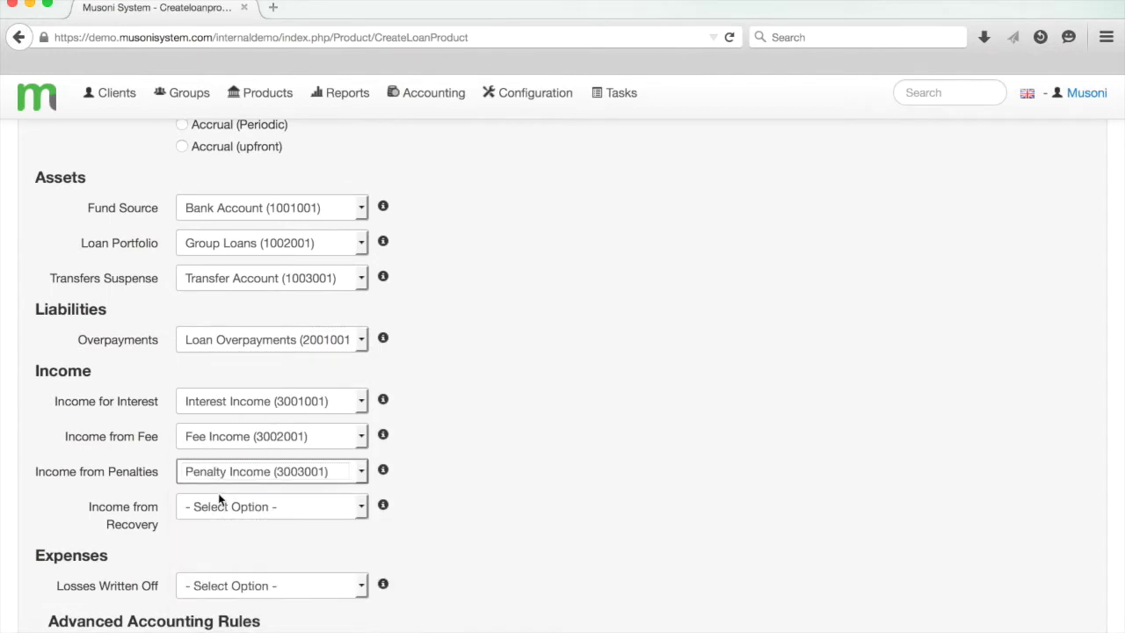
{"action": "left_click", "coordinate": [220, 504]}
{"action": "left_click", "coordinate": [237, 587]}
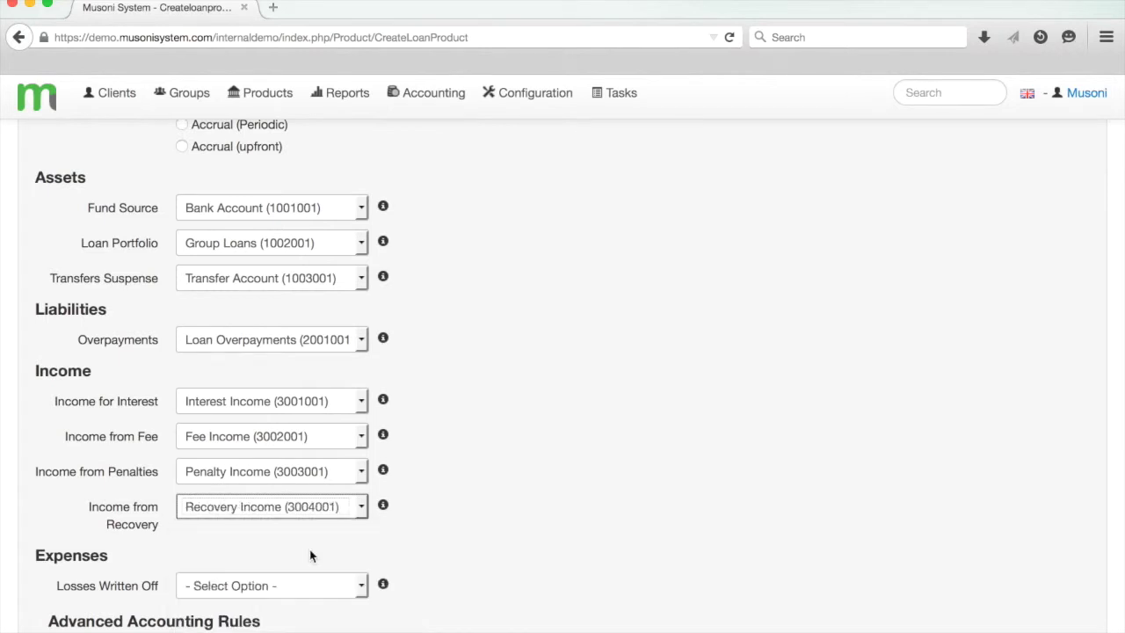
Assign the Write Offs expense account to Losses Written Off.
{"action": "scroll", "coordinate": [310, 554], "scroll_direction": "down", "scroll_amount": 3}
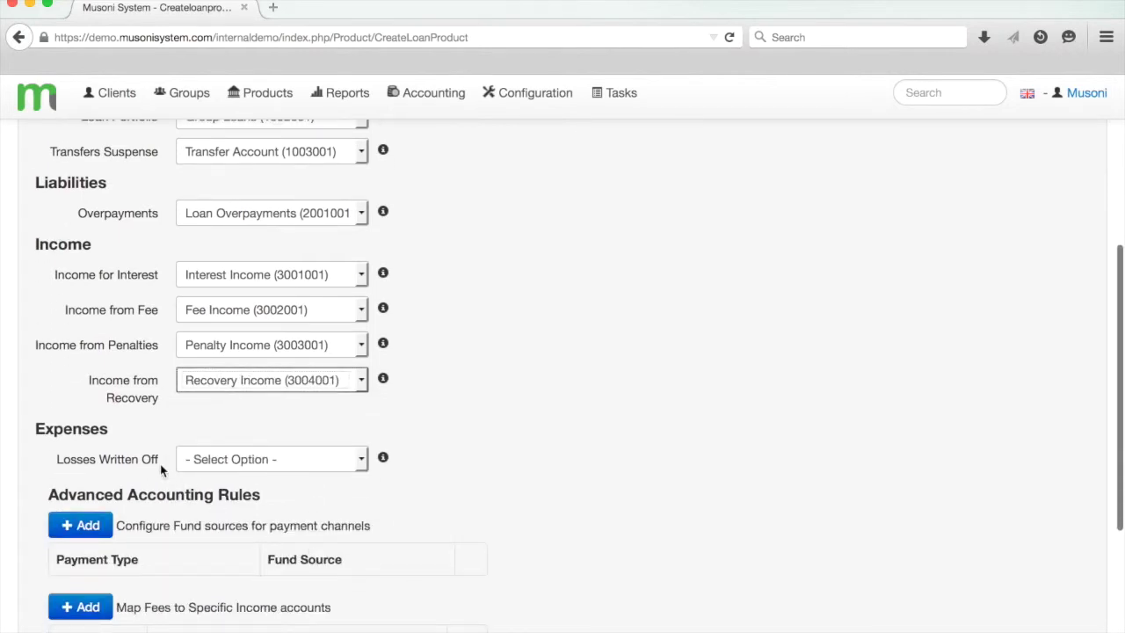
{"action": "left_click", "coordinate": [241, 459]}
{"action": "left_click", "coordinate": [248, 495]}
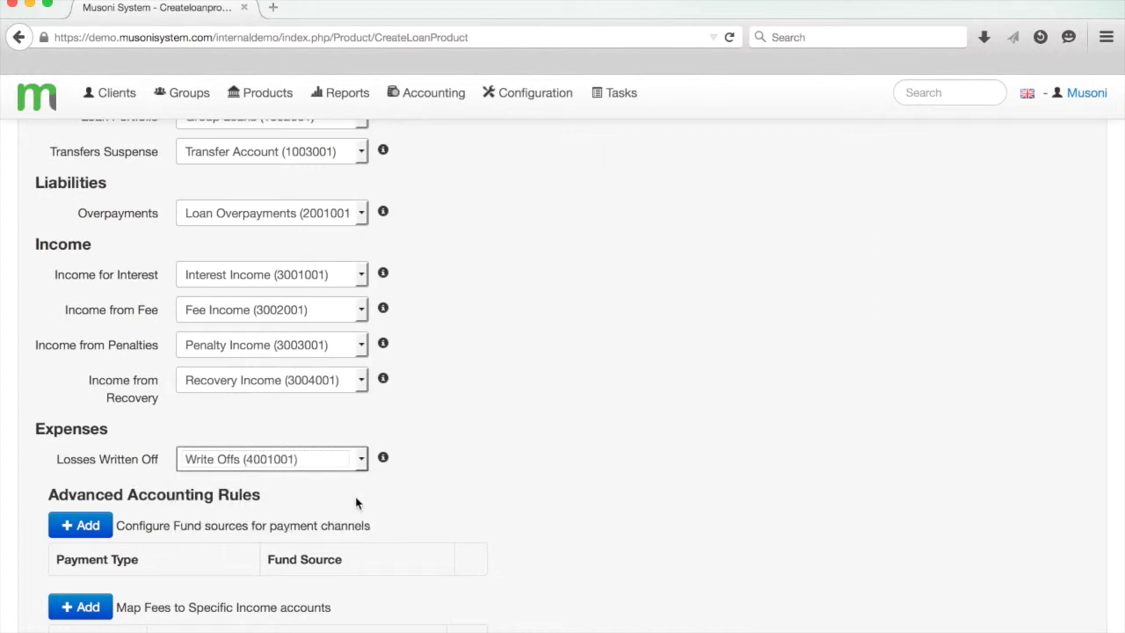
{"action": "scroll", "coordinate": [356, 503], "scroll_direction": "up", "scroll_amount": 3}
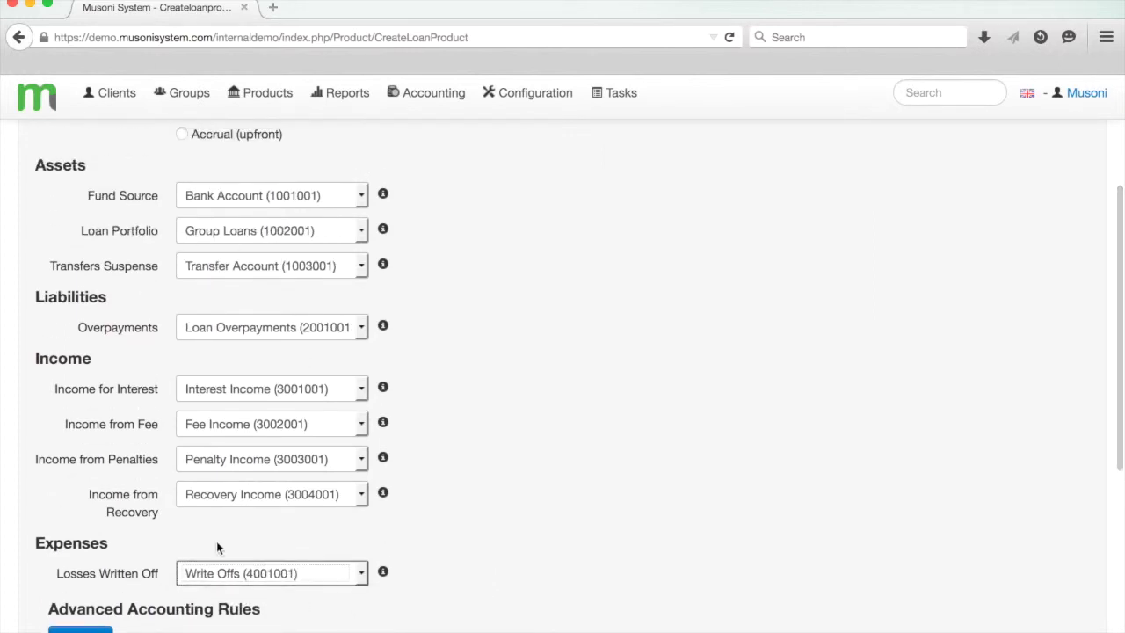
Add an advanced accounting rule for payment channels that maps the Cash payment type to the Bank Account fund source.
{"action": "scroll", "coordinate": [219, 545], "scroll_direction": "down", "scroll_amount": 4}
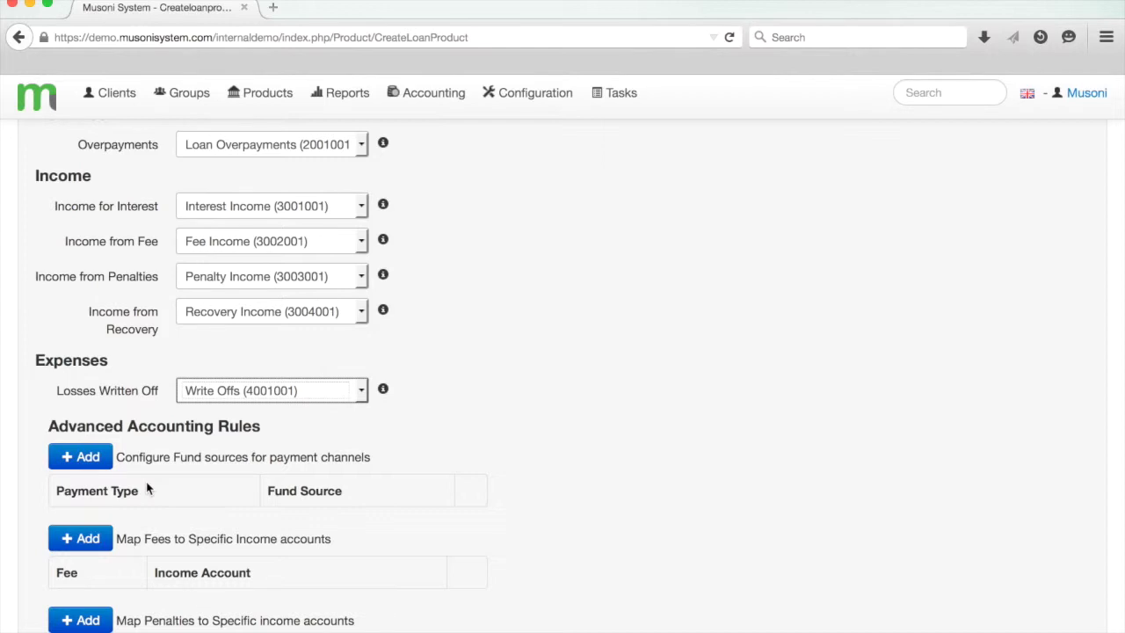
{"action": "left_click", "coordinate": [94, 463]}
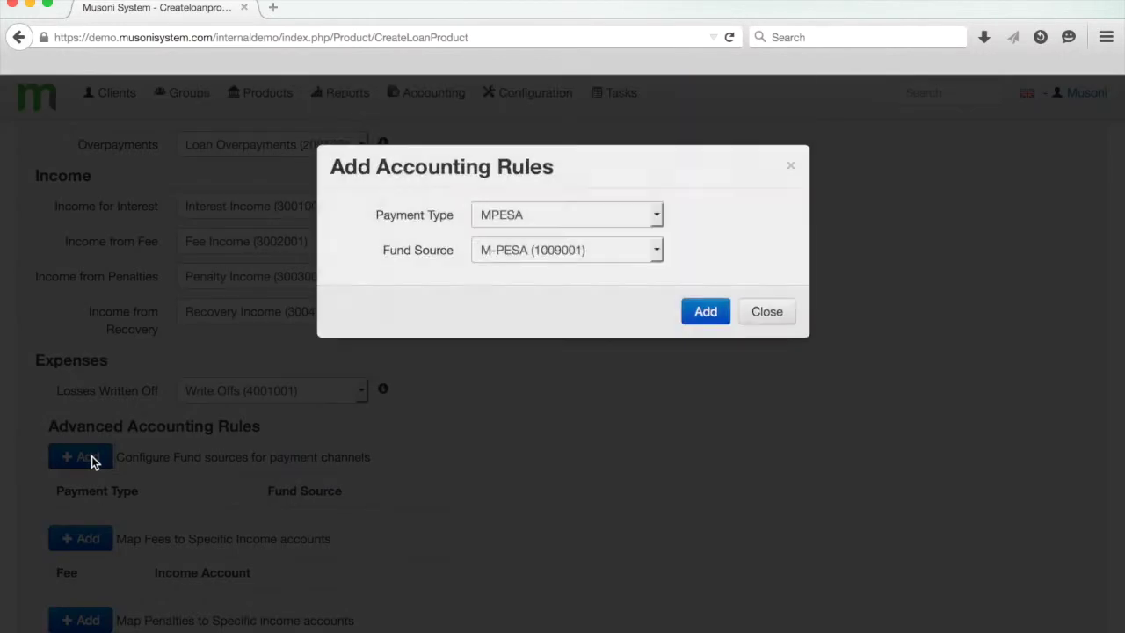
{"action": "left_click", "coordinate": [520, 225]}
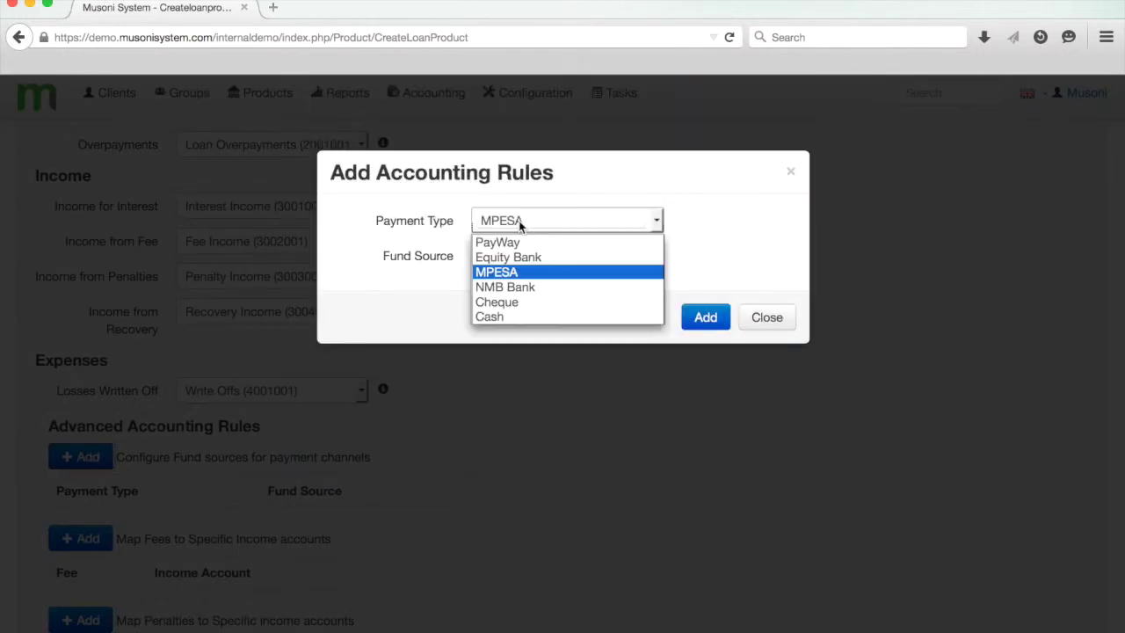
{"action": "left_click", "coordinate": [514, 317]}
{"action": "left_click", "coordinate": [538, 260]}
{"action": "left_click", "coordinate": [537, 278]}
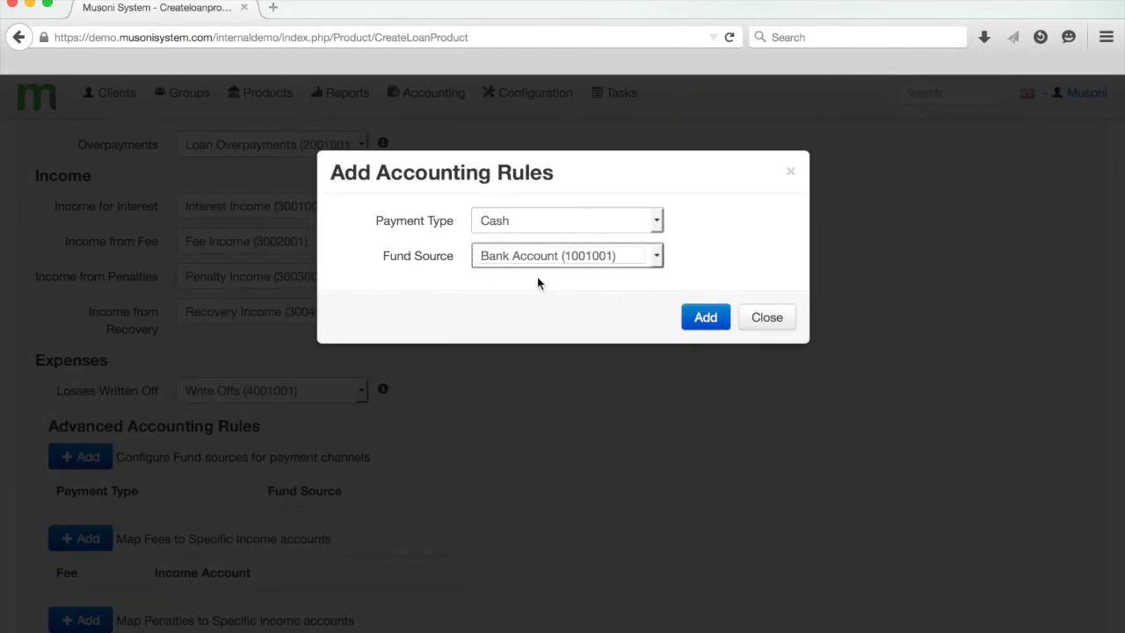
{"action": "left_click", "coordinate": [683, 316]}
Add another payment channel rule mapping the Cheque payment type to the Bank Account fund source.
{"action": "left_click", "coordinate": [515, 220]}
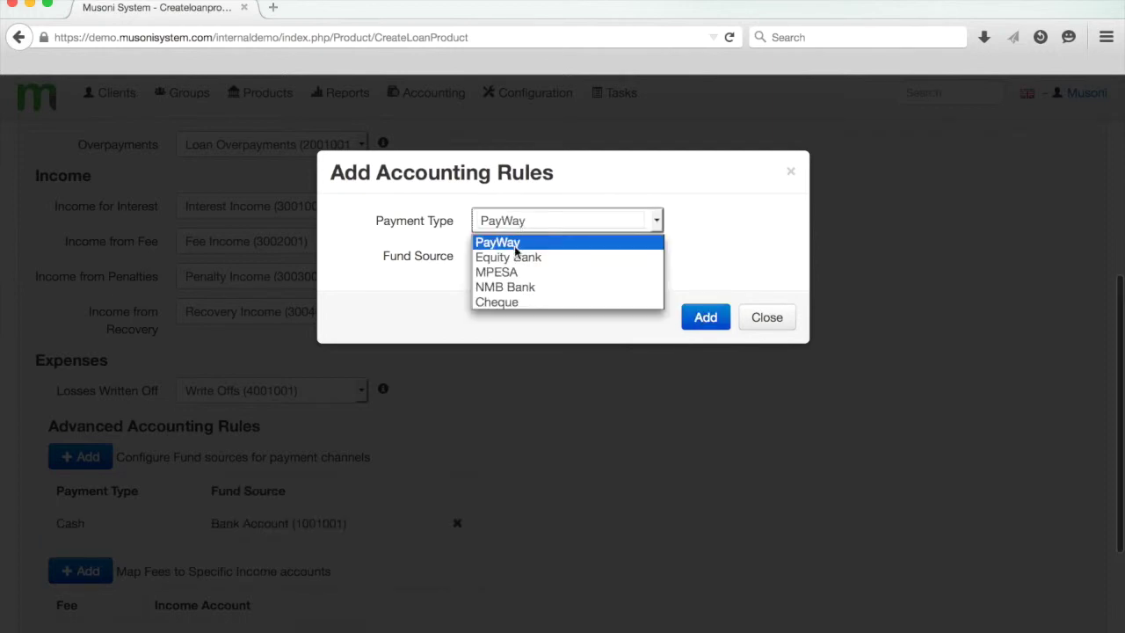
{"action": "left_click", "coordinate": [512, 299]}
{"action": "left_click", "coordinate": [708, 317]}
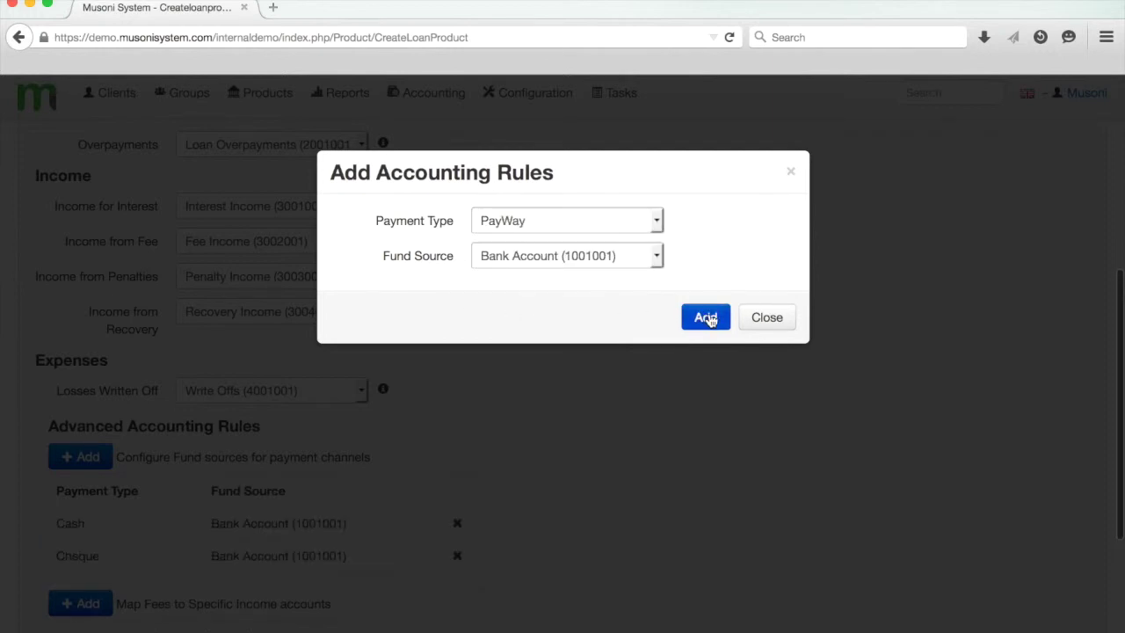
Add a payment channel rule mapping the MPESA payment type to the M-PESA fund source and finish adding rules.
{"action": "left_click", "coordinate": [554, 227]}
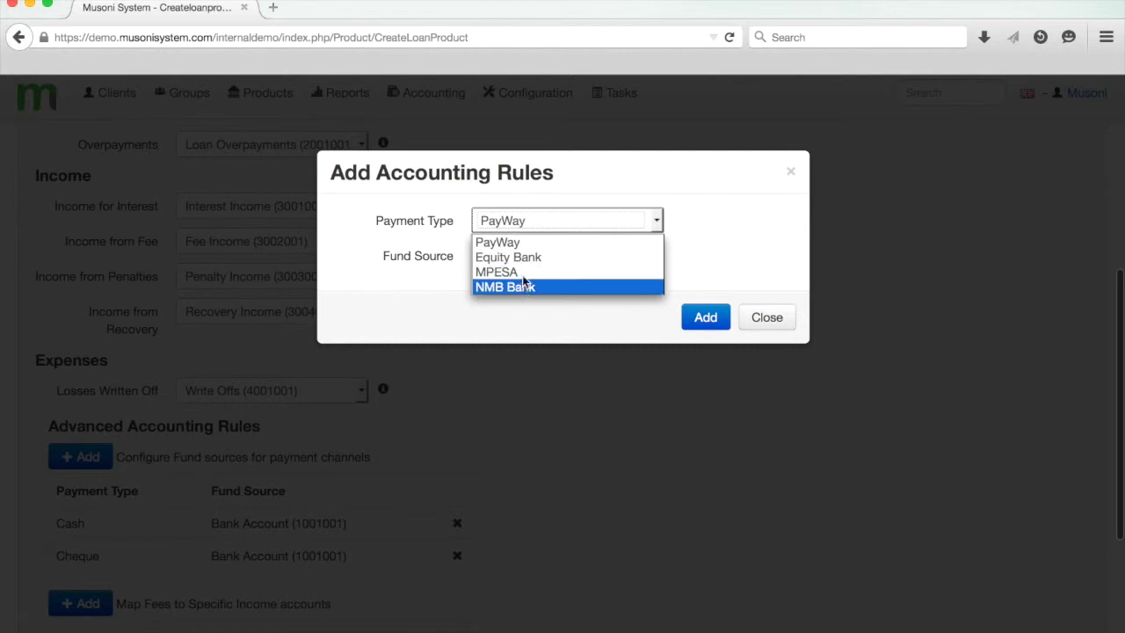
{"action": "left_click", "coordinate": [522, 272]}
{"action": "left_click", "coordinate": [555, 255]}
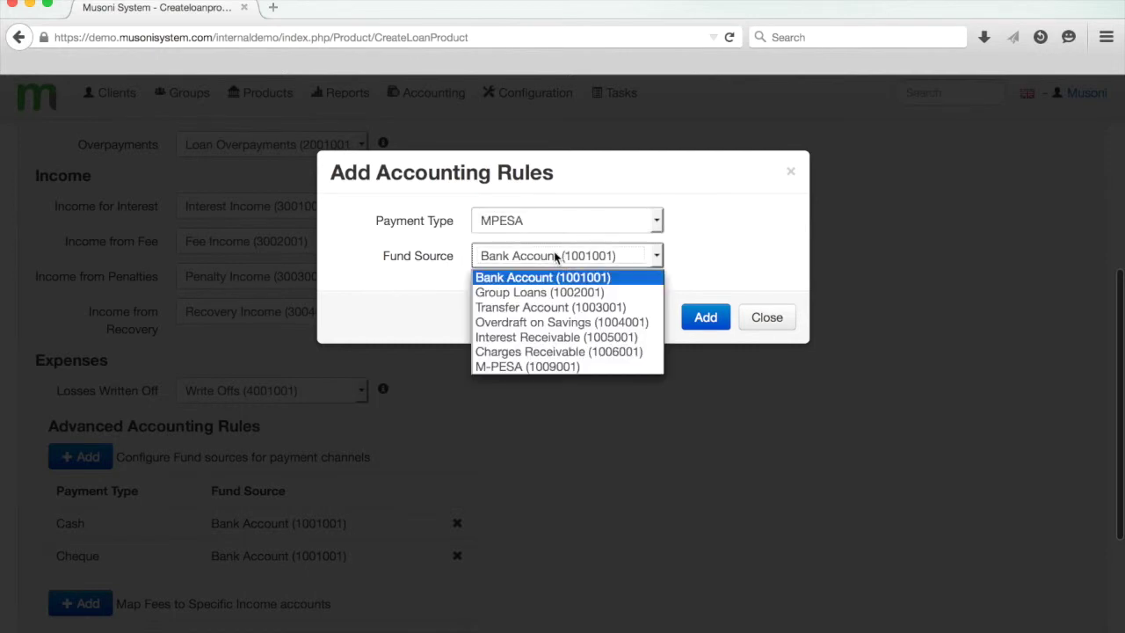
{"action": "left_click", "coordinate": [532, 366]}
{"action": "left_click", "coordinate": [704, 318]}
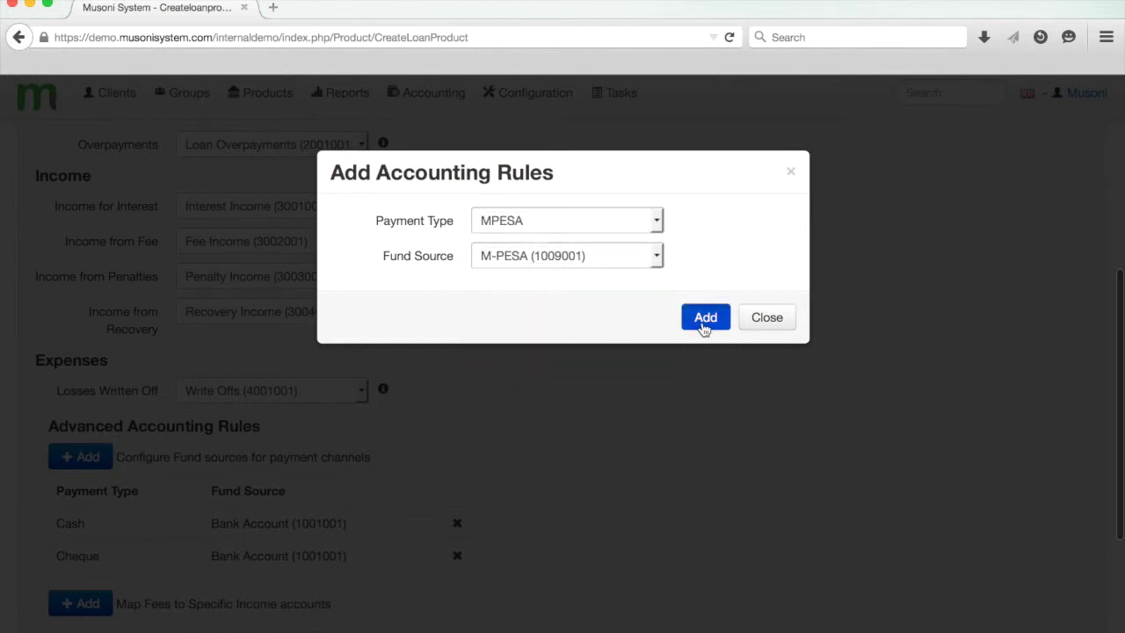
{"action": "left_click", "coordinate": [765, 321]}
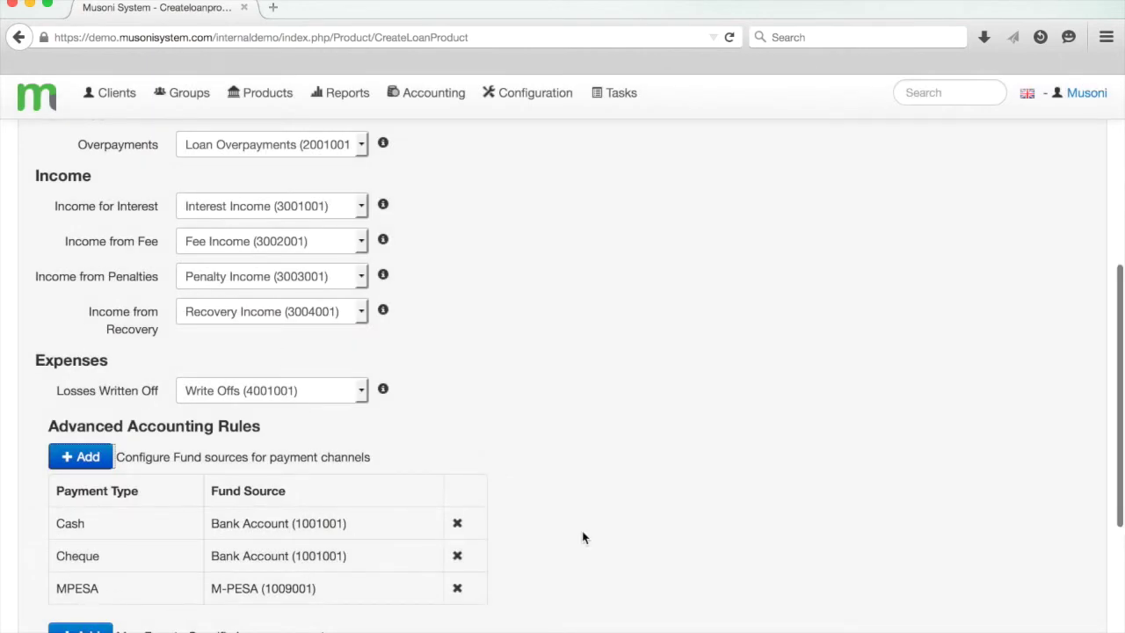
Continue to the product's MPESA settings and create the short code SL.
{"action": "scroll", "coordinate": [582, 536], "scroll_direction": "down", "scroll_amount": 2}
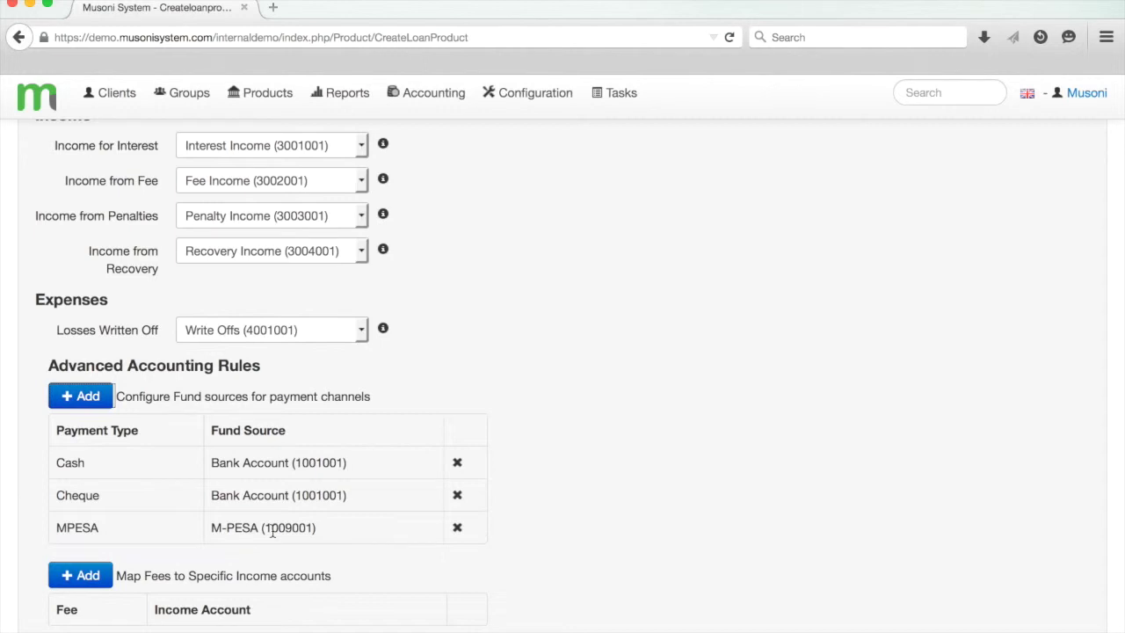
{"action": "scroll", "coordinate": [272, 531], "scroll_direction": "down", "scroll_amount": 5}
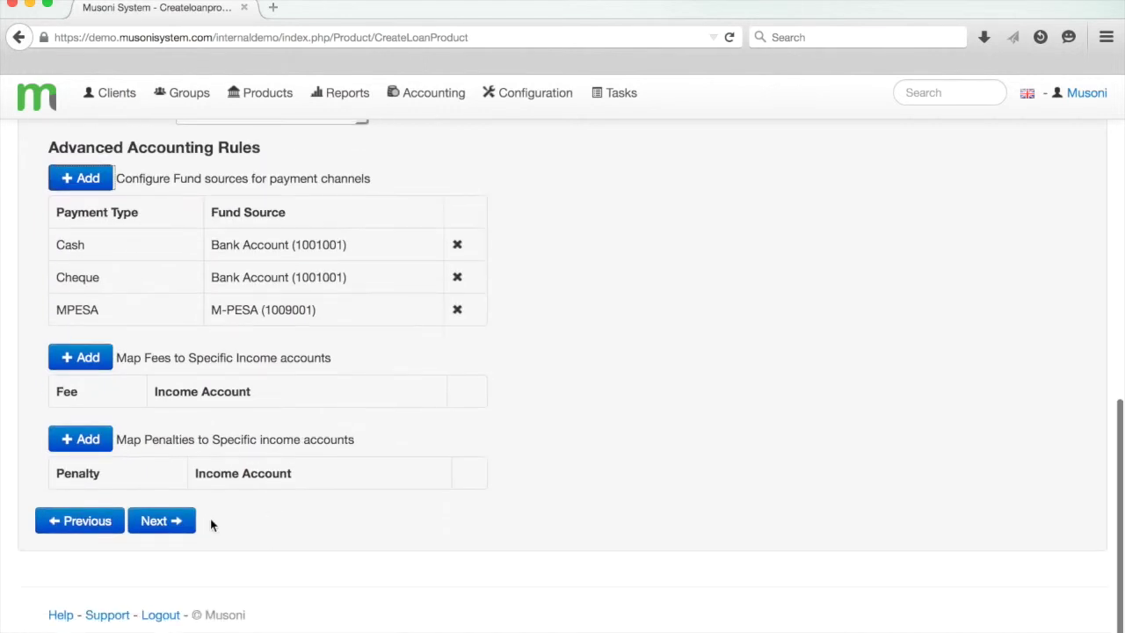
{"action": "left_click", "coordinate": [172, 525]}
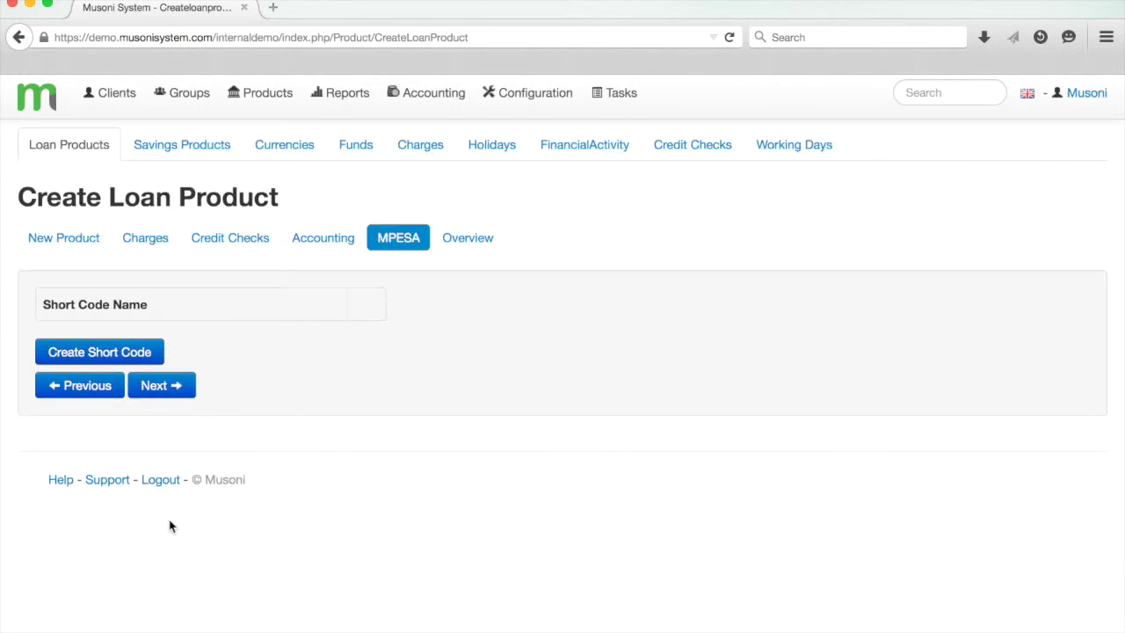
{"action": "left_click", "coordinate": [121, 354]}
{"action": "left_click", "coordinate": [489, 222]}
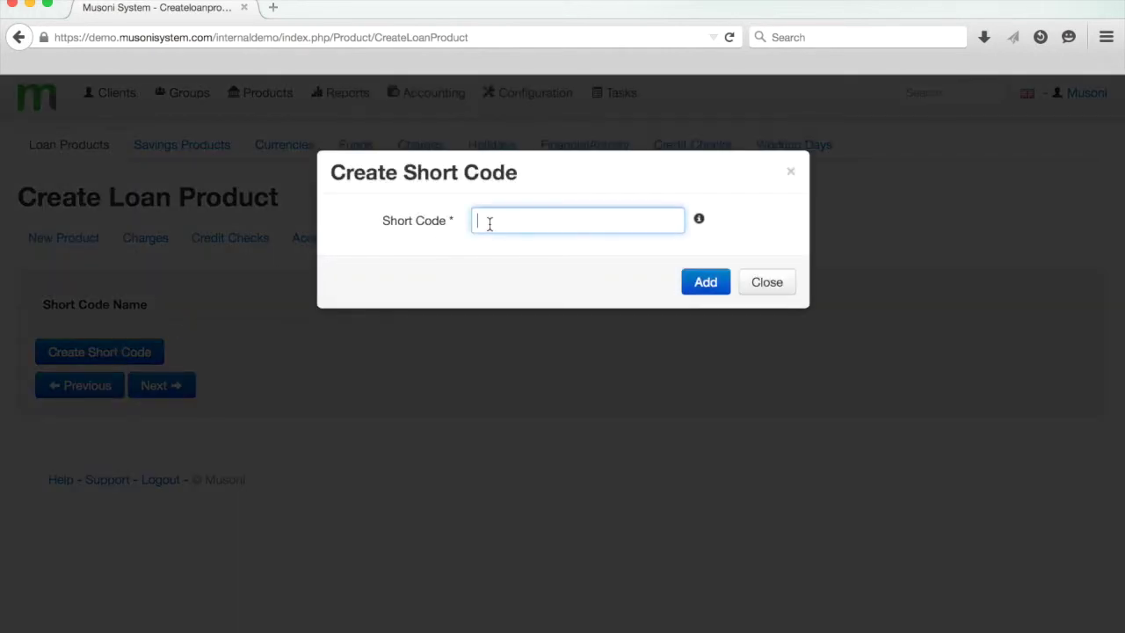
{"action": "type", "text": "SL"}
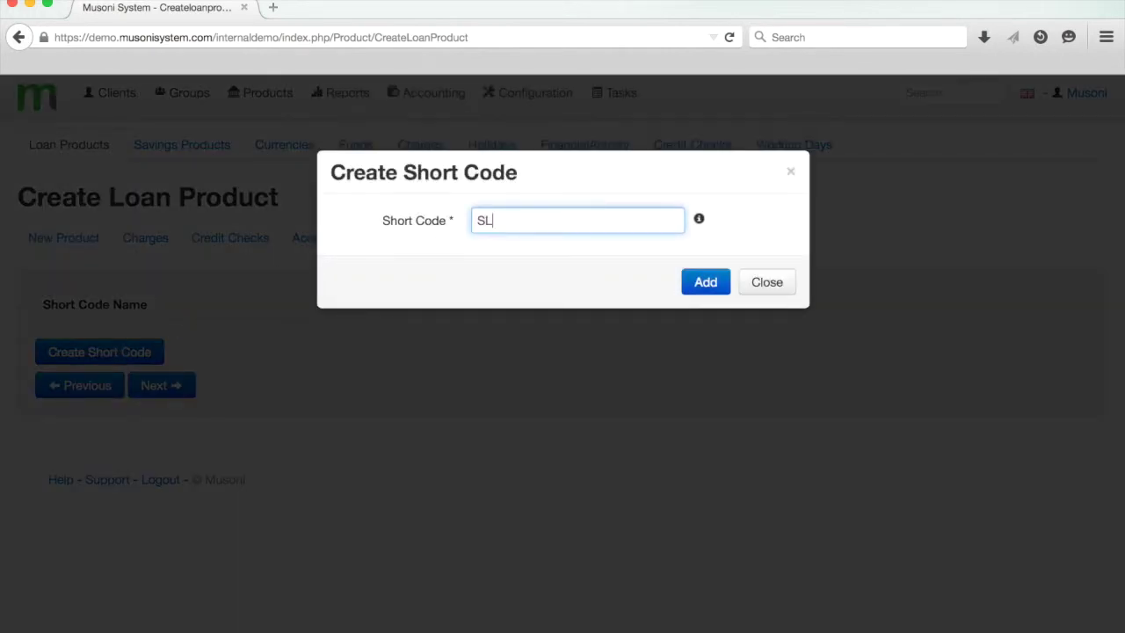
{"action": "left_click", "coordinate": [696, 285]}
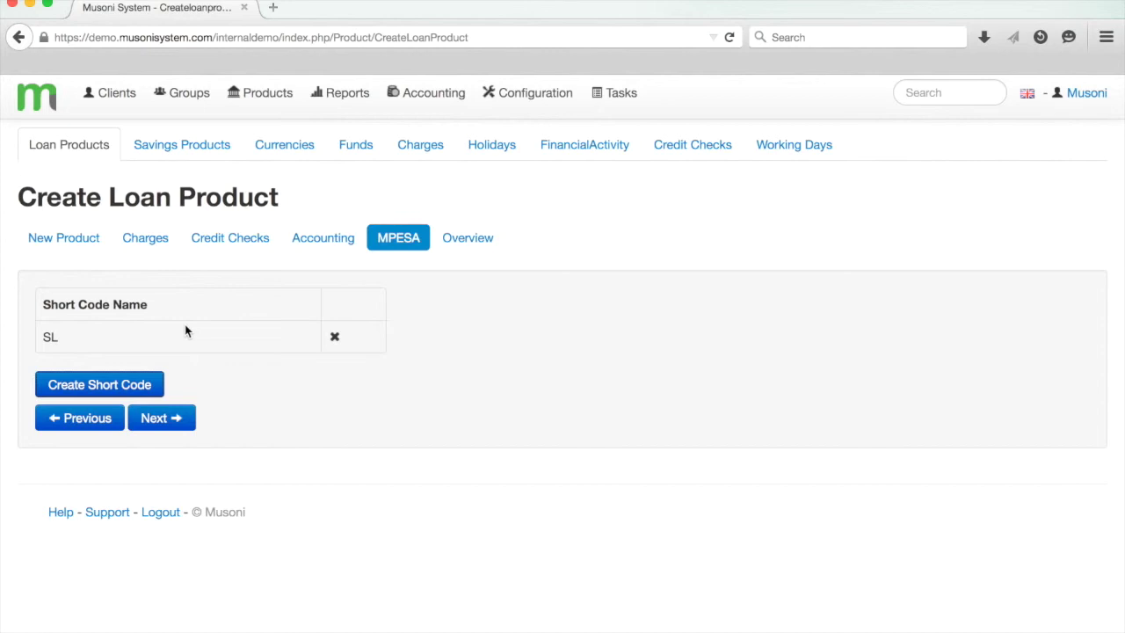
{"action": "key", "text": "BackSpace"}
{"action": "type", "text": "U"}
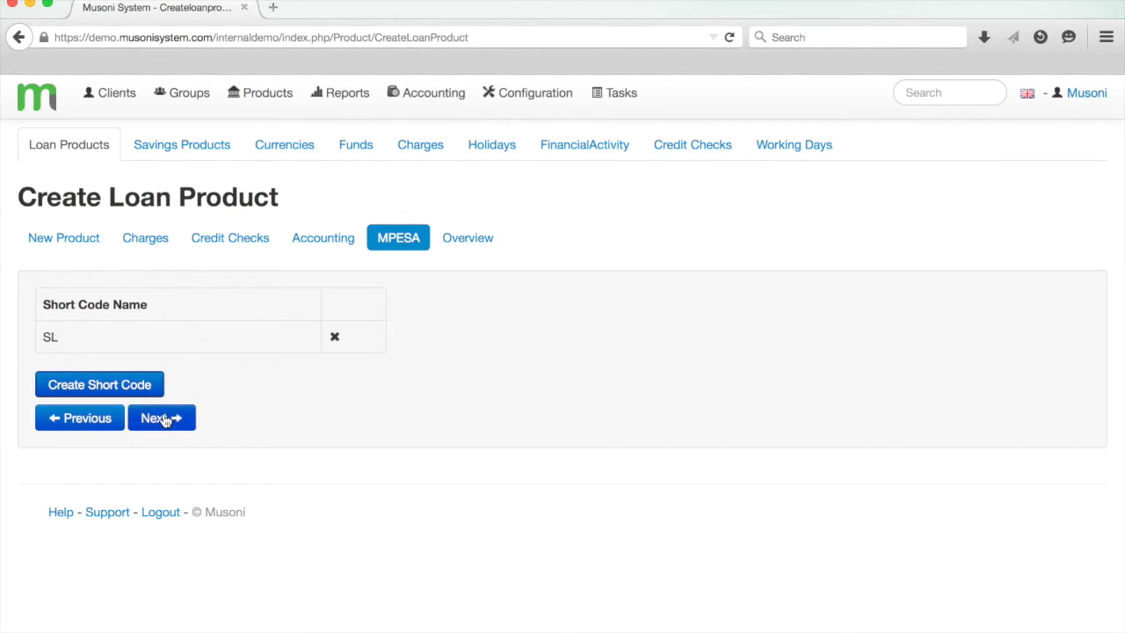
Continue to the product overview, review the entered settings and save the loan product.
{"action": "left_click", "coordinate": [164, 418]}
{"action": "left_click", "coordinate": [183, 402]}
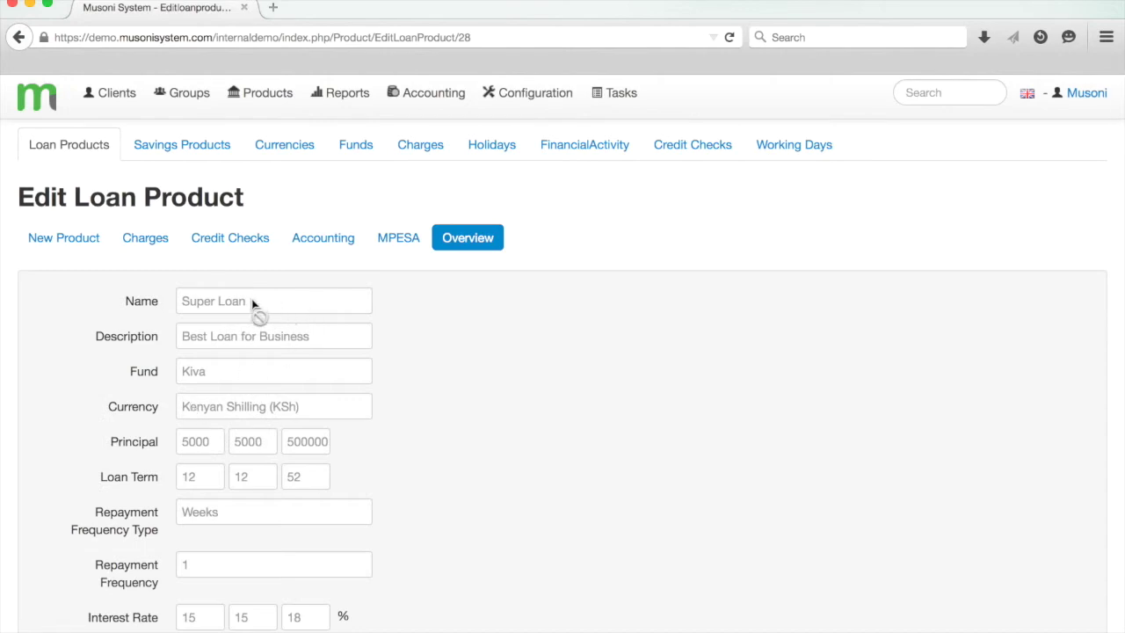
{"action": "scroll", "coordinate": [275, 476], "scroll_direction": "down", "scroll_amount": 15}
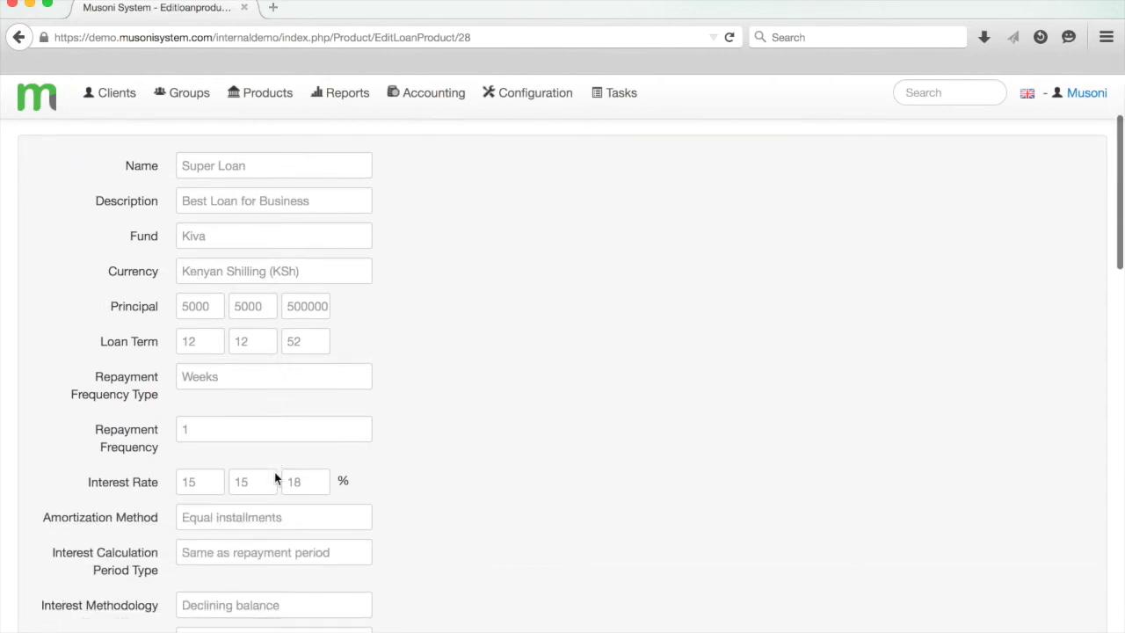
{"action": "scroll", "coordinate": [274, 472], "scroll_direction": "down", "scroll_amount": 10}
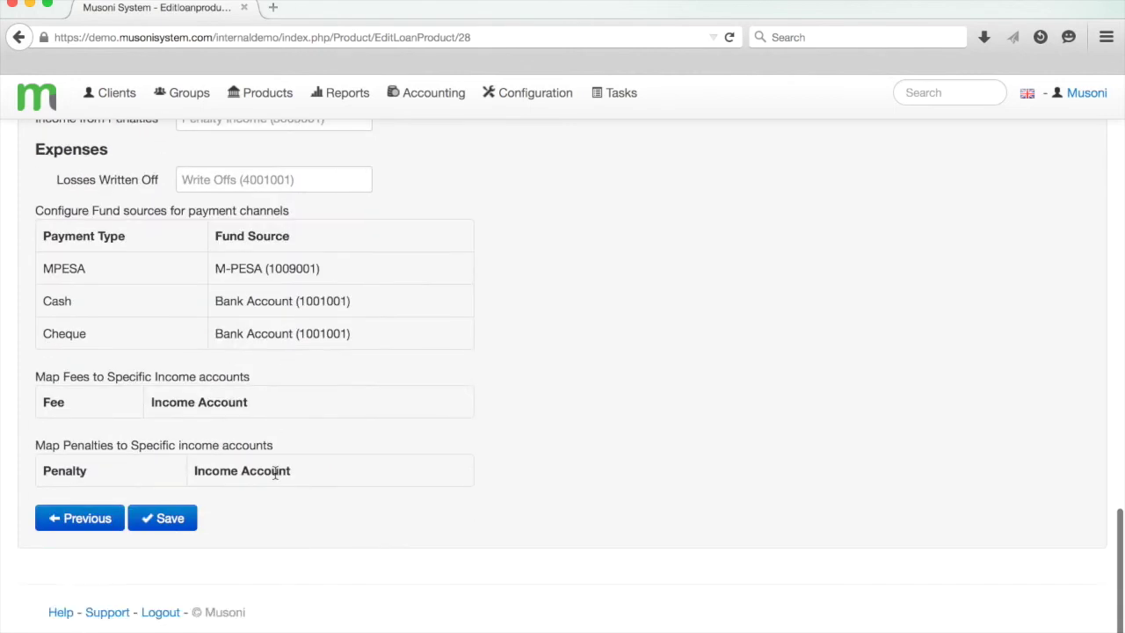
{"action": "left_click", "coordinate": [164, 524]}
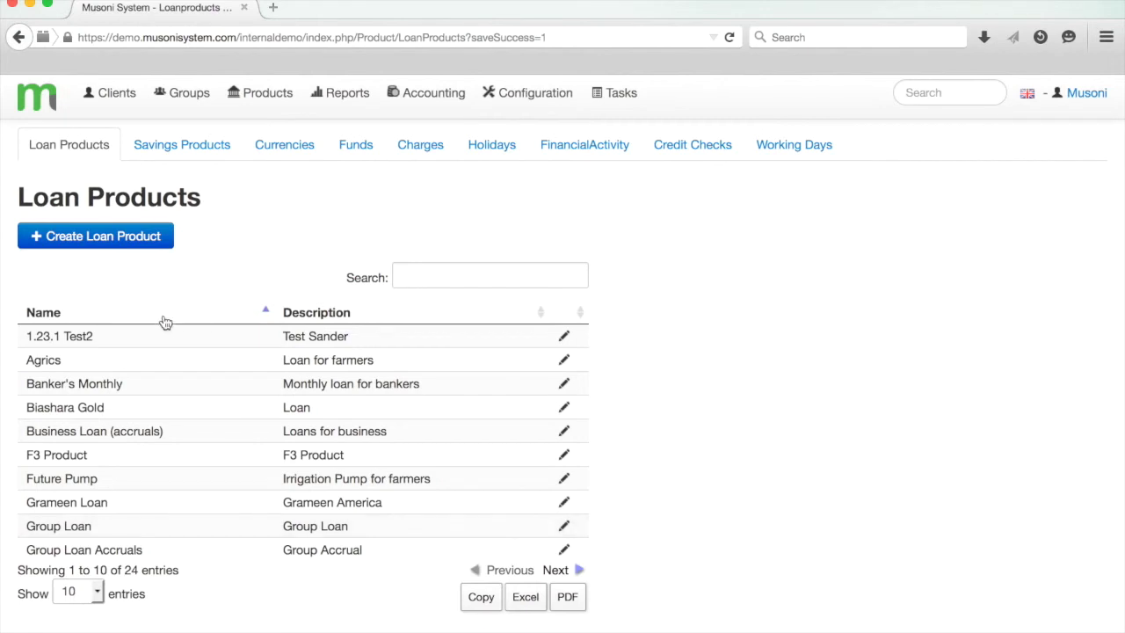
Search the loan products list for the Super Loan product.
{"action": "left_click", "coordinate": [489, 275]}
{"action": "type", "text": "super loa"}
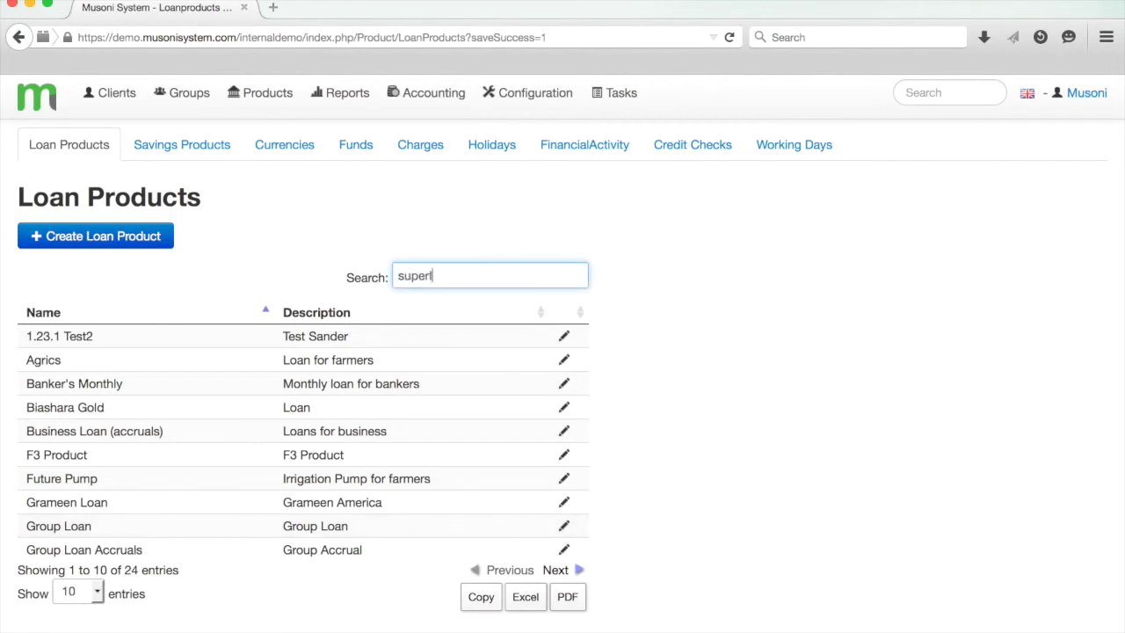